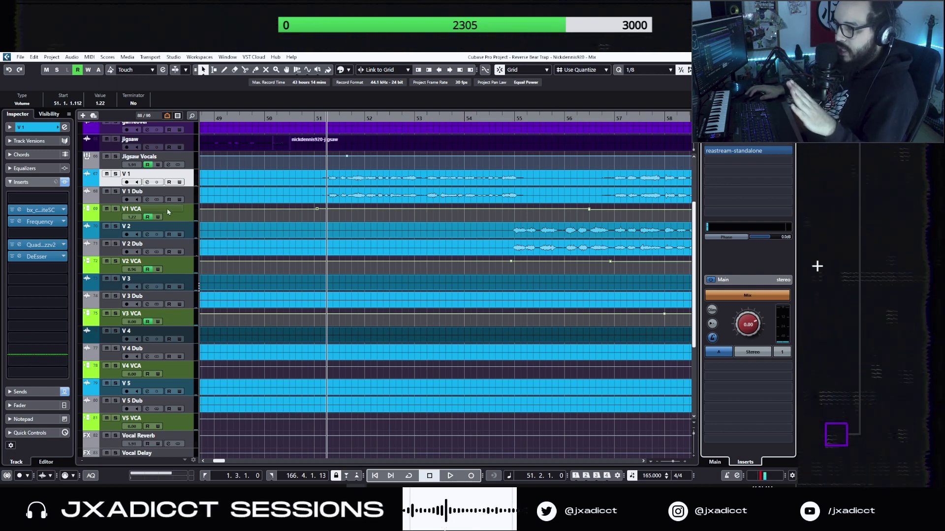
# Inspect track V 1's bx_console Focusrite SC, Frequency and Quadrafuzz v2 inserts and its sends
pyautogui.click(116, 188)
pyautogui.click(115, 184)
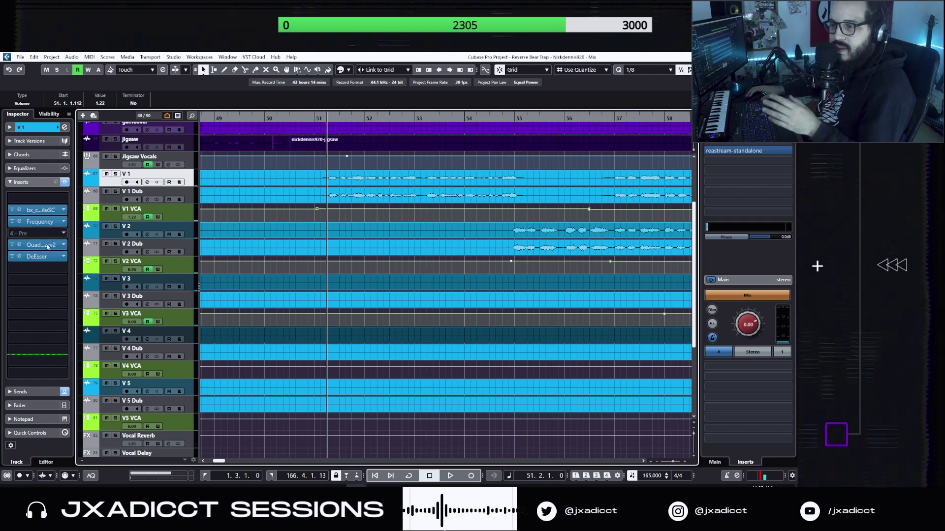
pyautogui.click(21, 211)
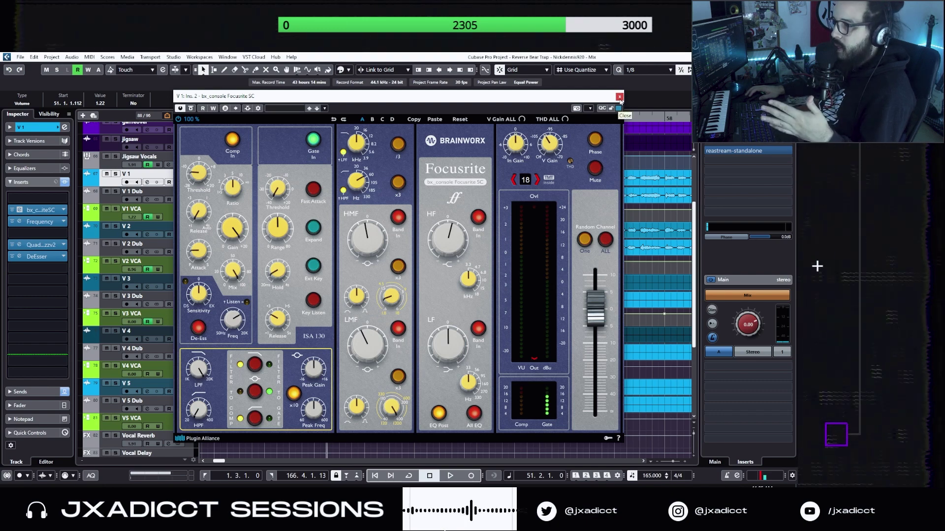
pyautogui.click(619, 98)
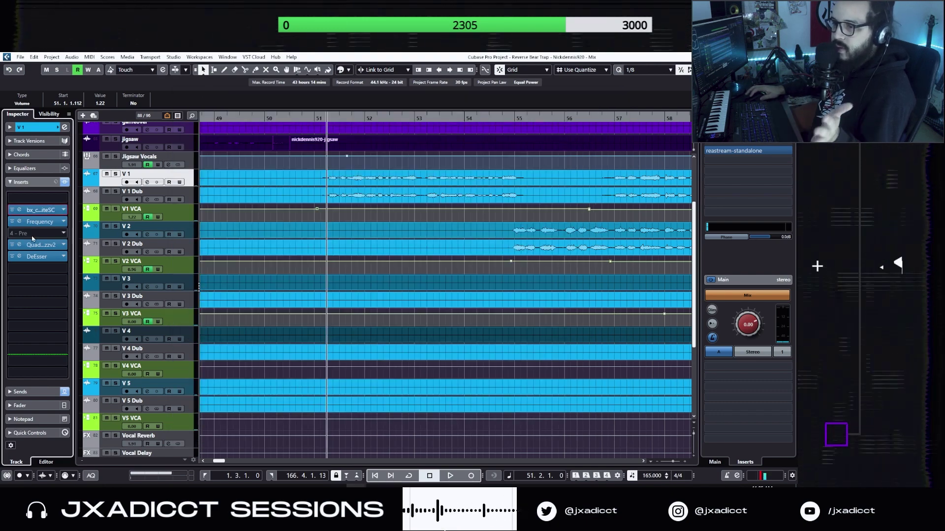
pyautogui.click(21, 222)
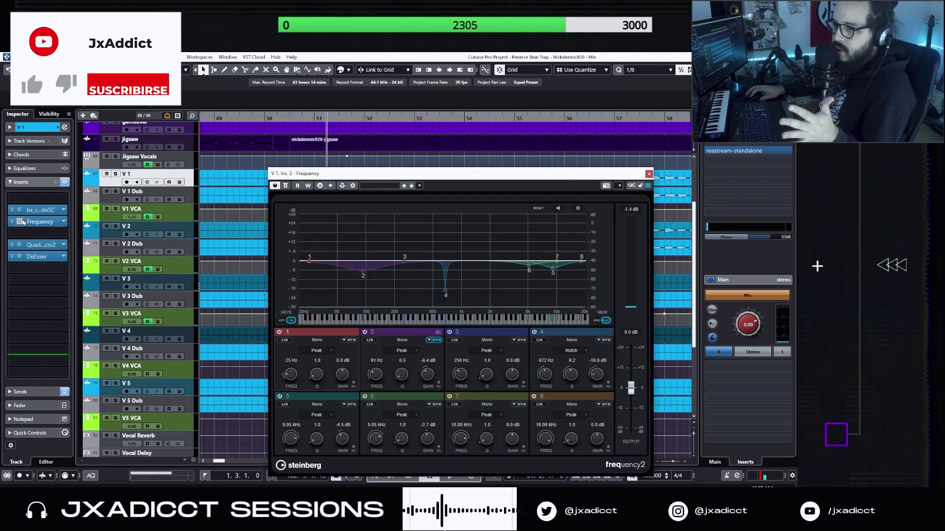
pyautogui.click(21, 222)
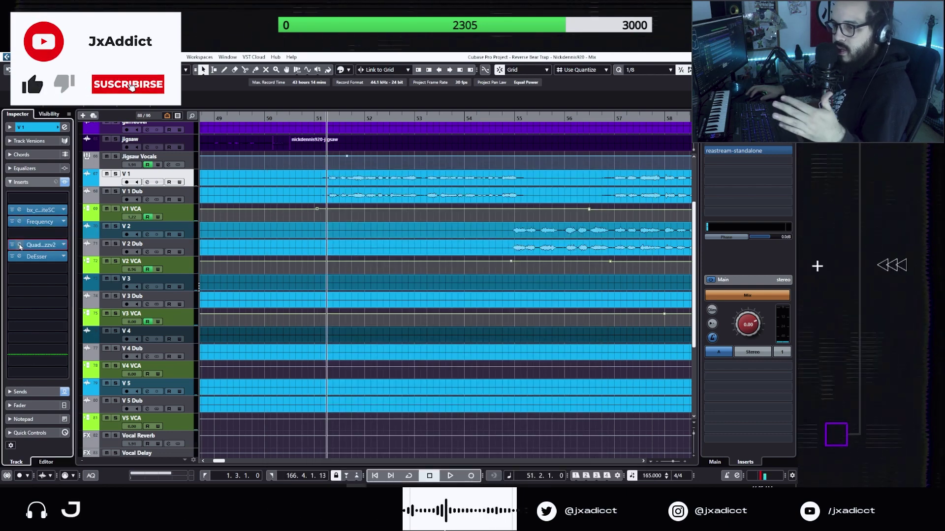
pyautogui.click(20, 245)
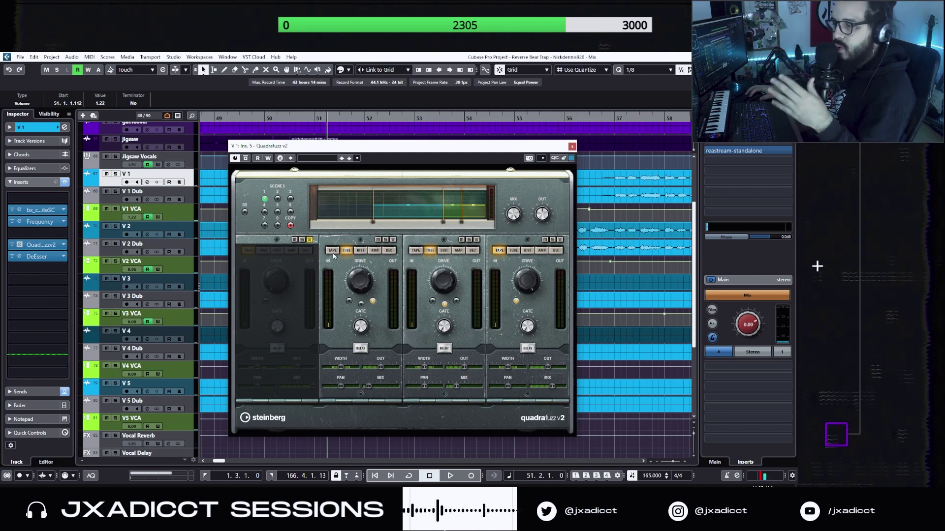
pyautogui.click(572, 147)
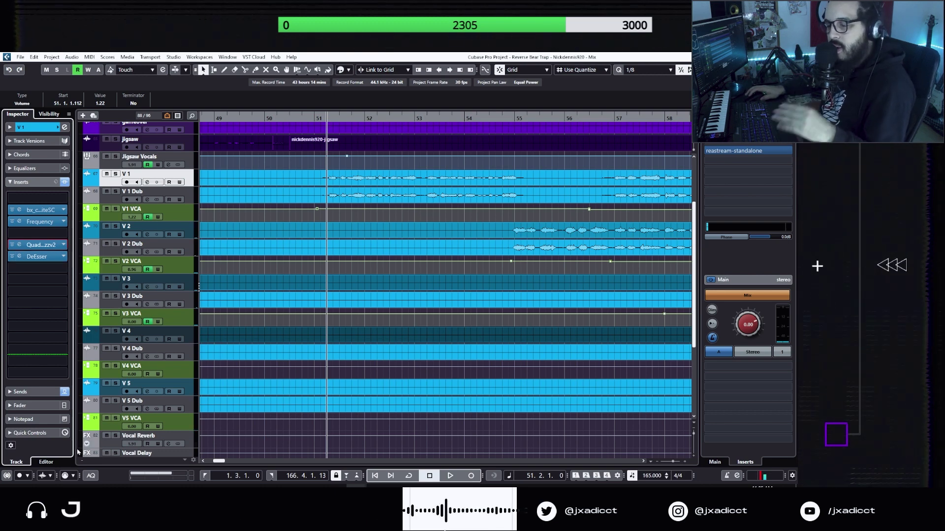
pyautogui.click(31, 392)
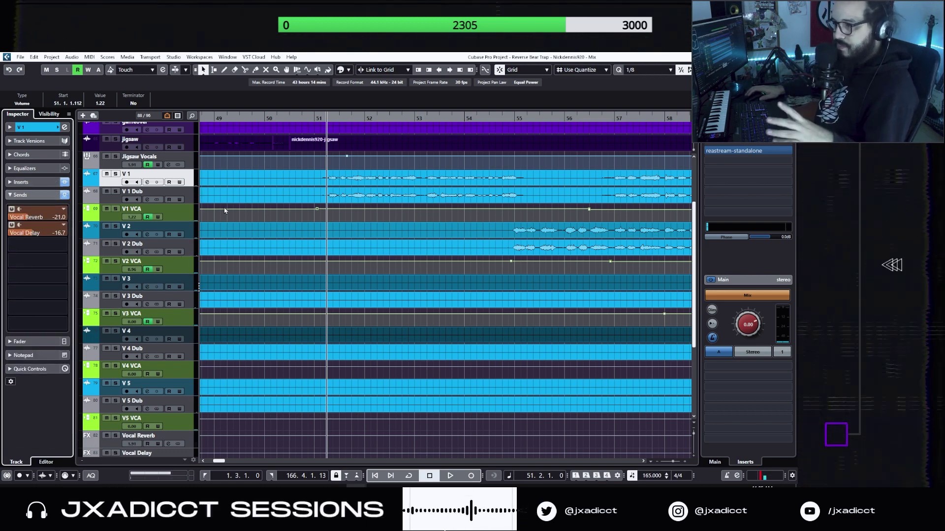
pyautogui.click(30, 183)
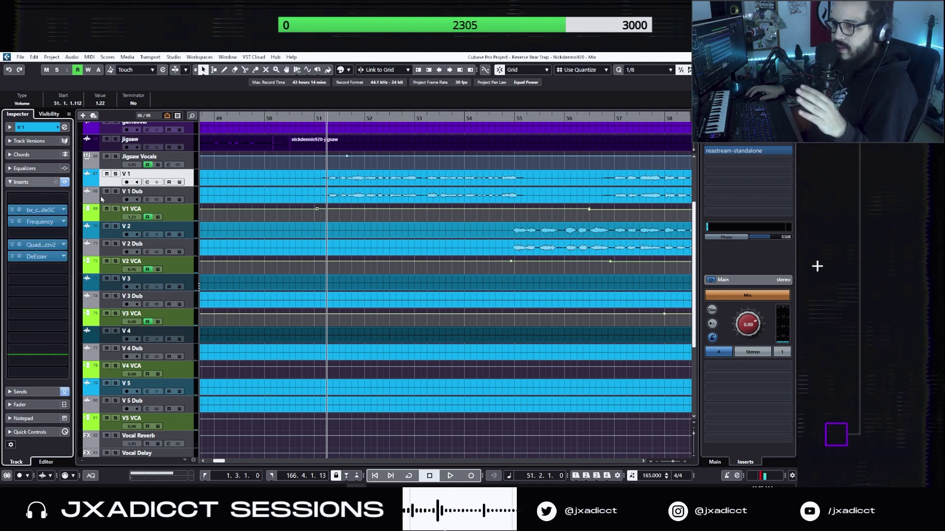
# Compare the insert chains of the V 1 Dub, V 2 and V 3 tracks
pyautogui.press('Down')
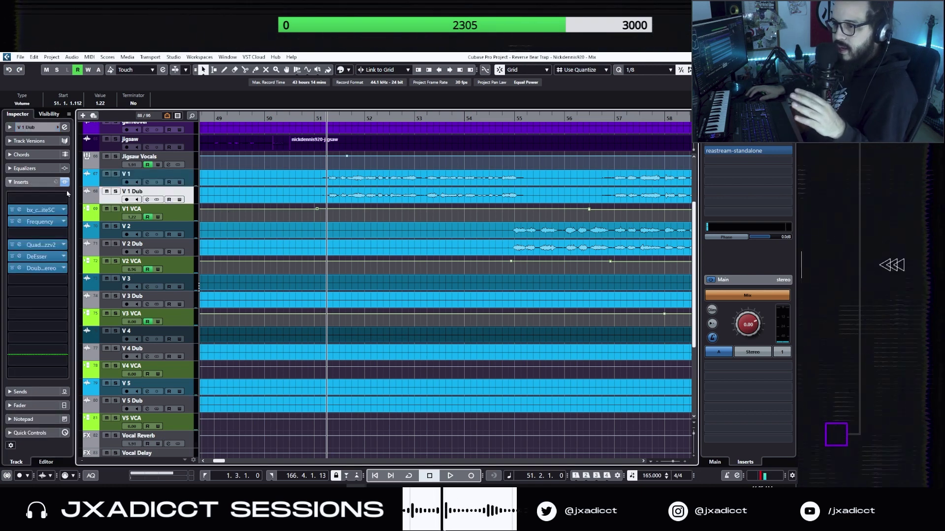
pyautogui.click(113, 231)
pyautogui.click(111, 288)
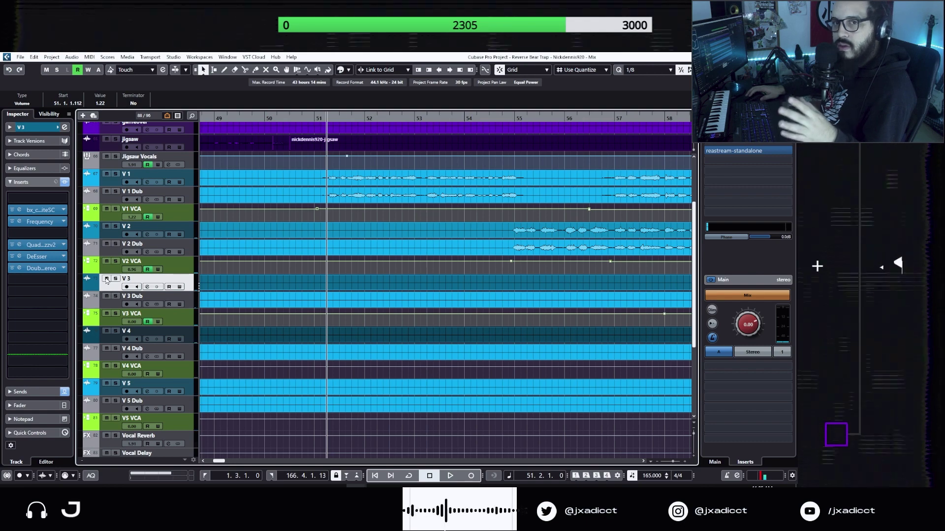
pyautogui.scroll(-5, 365, 310)
pyautogui.scroll(5, 366, 308)
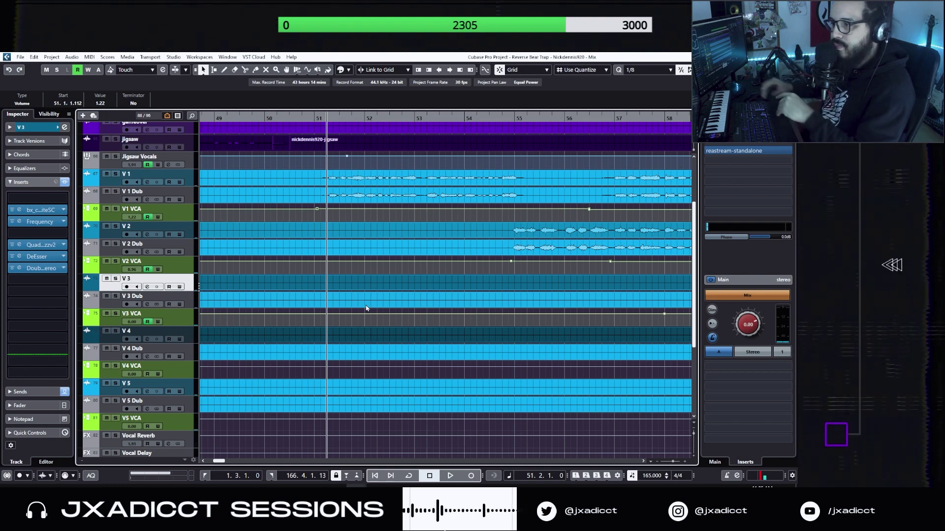
# Bypass the Frequency, Quadrafuzz v2 and DeEsser inserts and all sends on track V 1
pyautogui.click(109, 183)
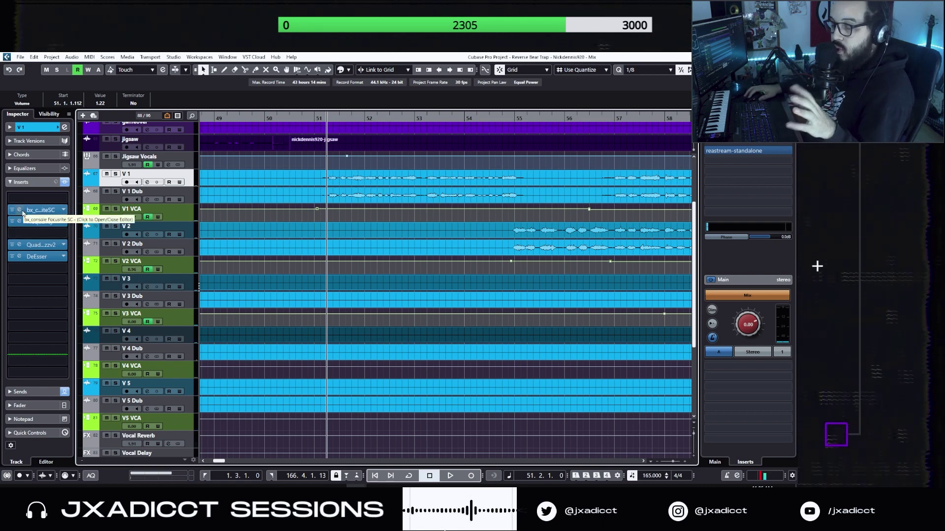
pyautogui.click(12, 222)
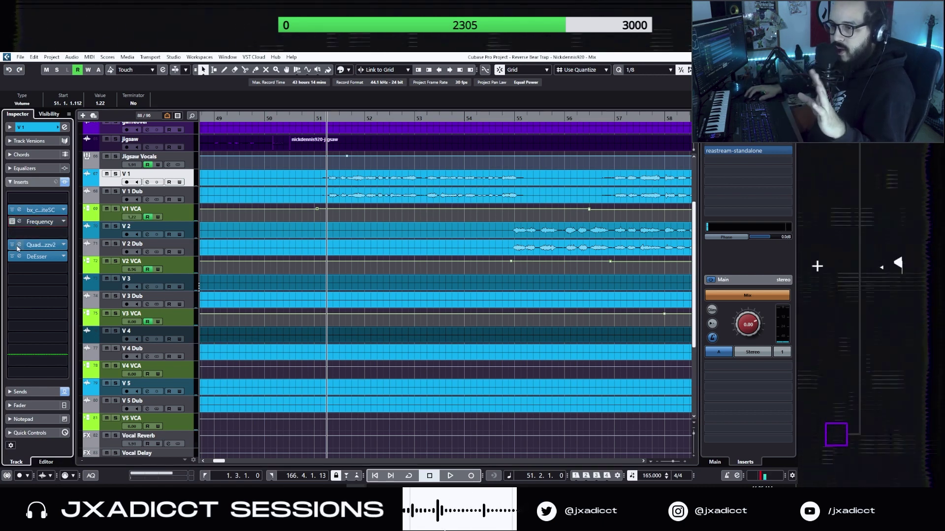
pyautogui.click(12, 245)
pyautogui.click(12, 256)
pyautogui.click(65, 392)
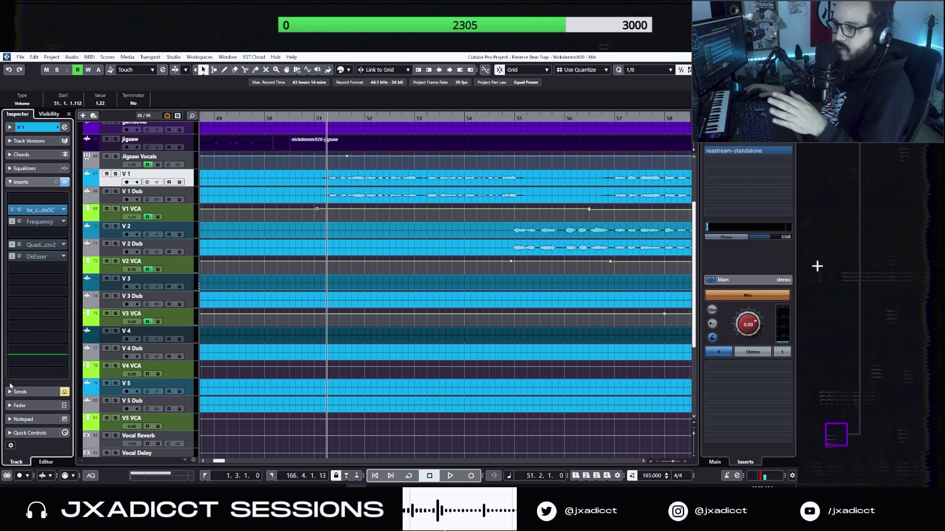
# Open V 1's bx_console Focusrite SC editor, place it clear of the track's waveform and increase the V 1 track height
pyautogui.click(18, 214)
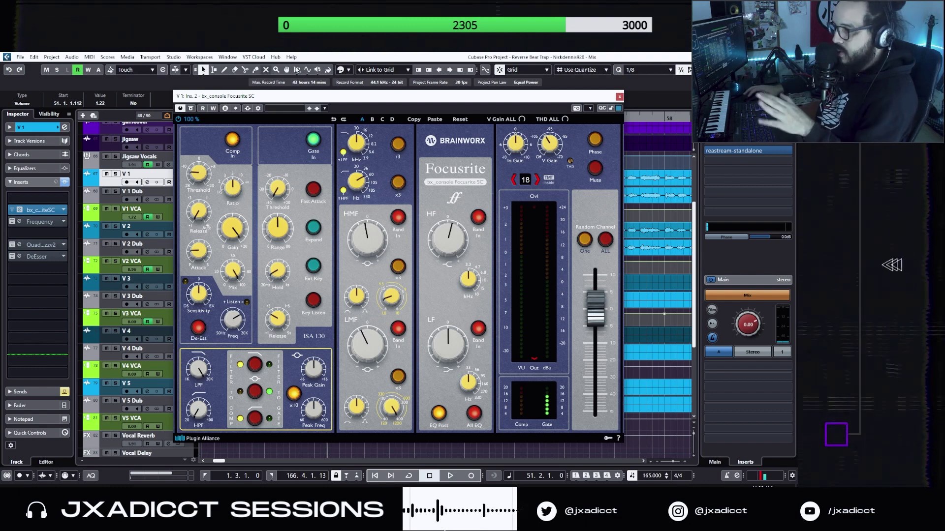
pyautogui.moveTo(382, 99); pyautogui.dragTo(515, 99)
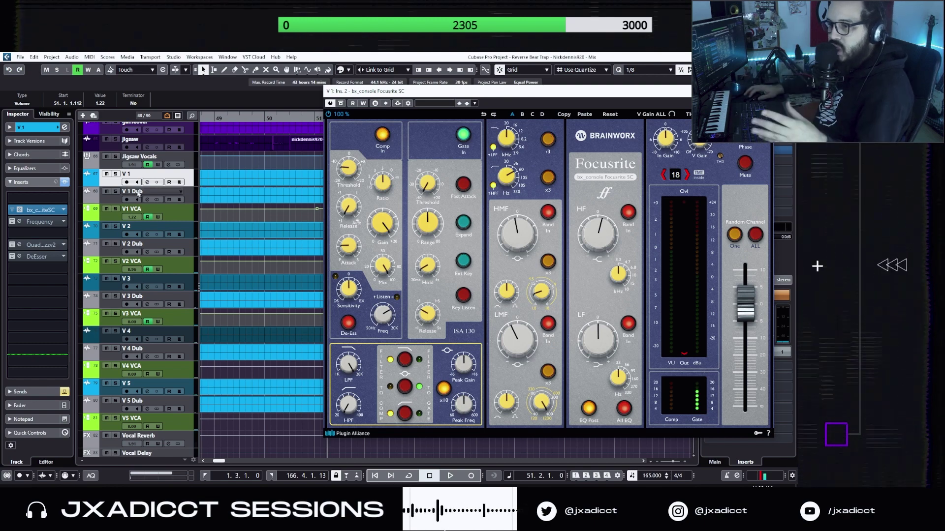
pyautogui.moveTo(126, 186); pyautogui.dragTo(127, 202)
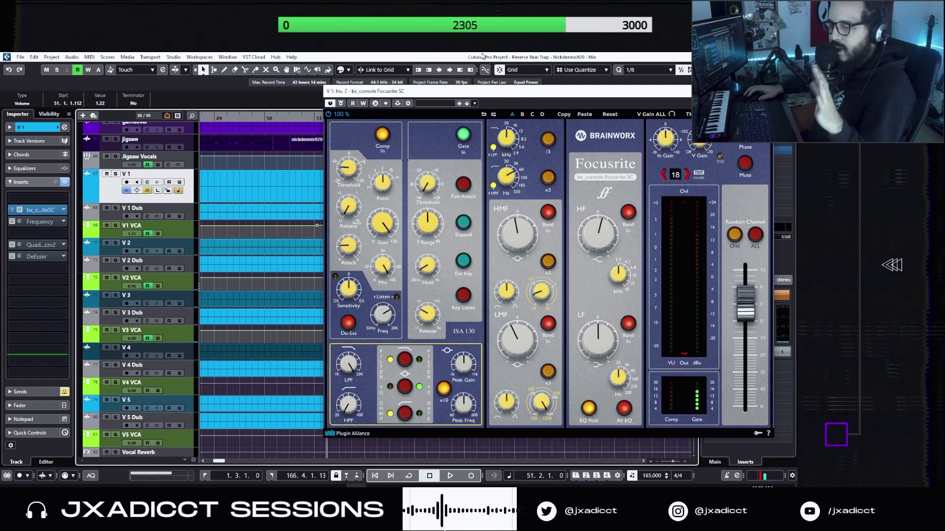
pyautogui.moveTo(416, 91); pyautogui.dragTo(425, 121)
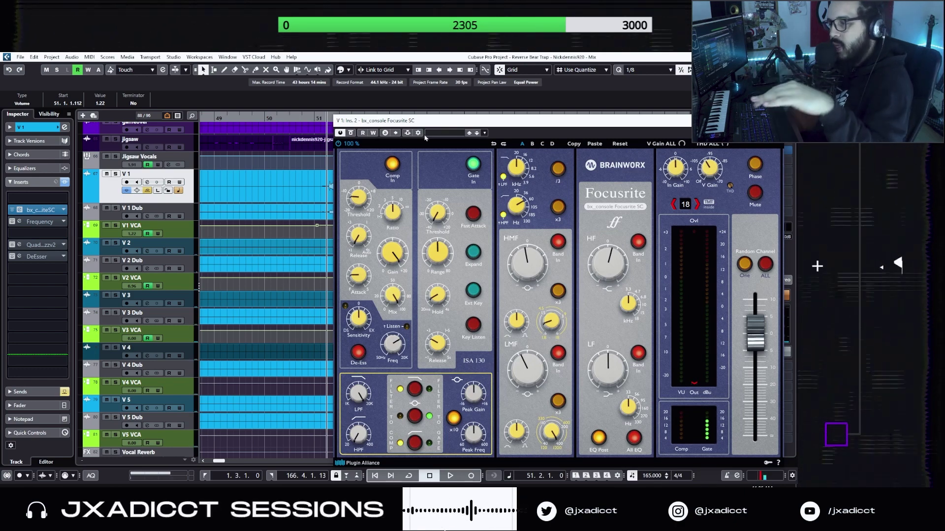
pyautogui.moveTo(463, 127)
pyautogui.mouseDown()
pyautogui.moveTo(476, 110)
pyautogui.moveTo(466, 110)
pyautogui.mouseUp()
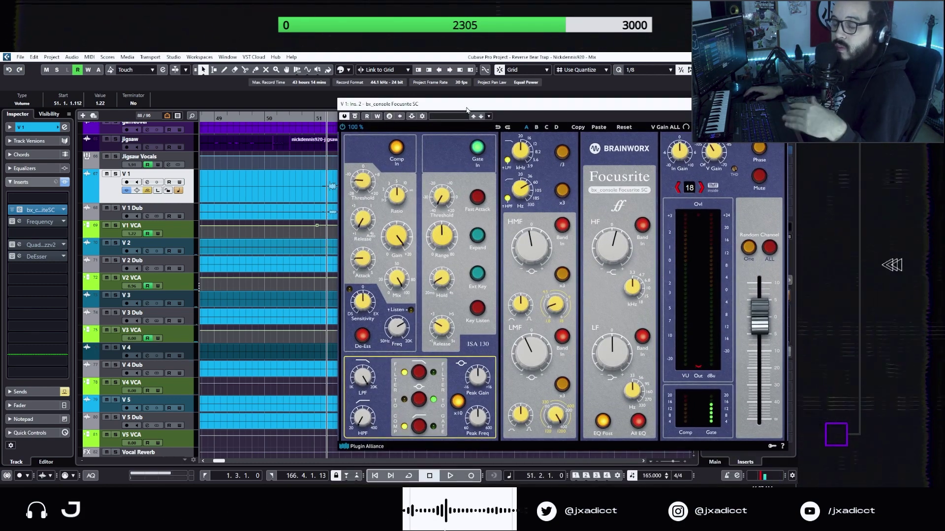
pyautogui.moveTo(462, 109); pyautogui.dragTo(441, 129)
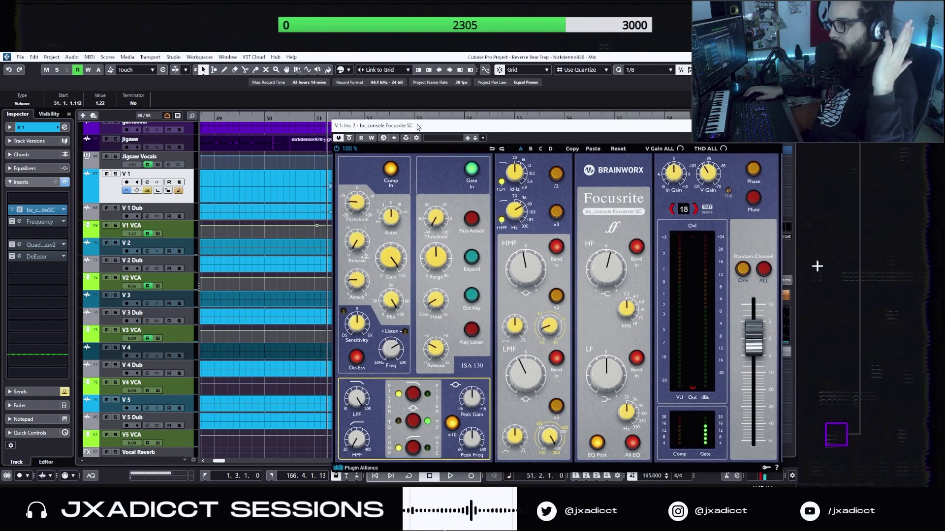
pyautogui.moveTo(420, 123); pyautogui.dragTo(432, 205)
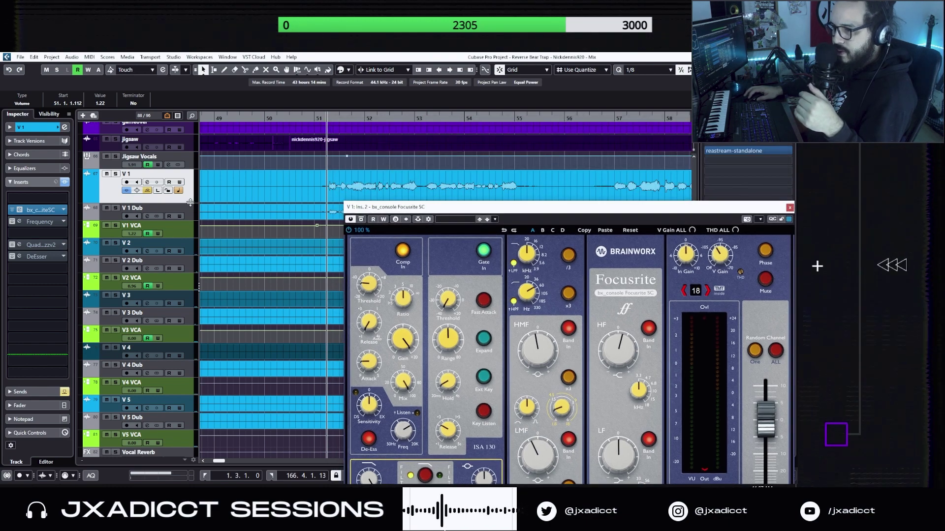
pyautogui.moveTo(190, 203); pyautogui.dragTo(191, 227)
# Solo track V 1 and play its vocal with the bx_console Focusrite SC bypassed
pyautogui.click(115, 174)
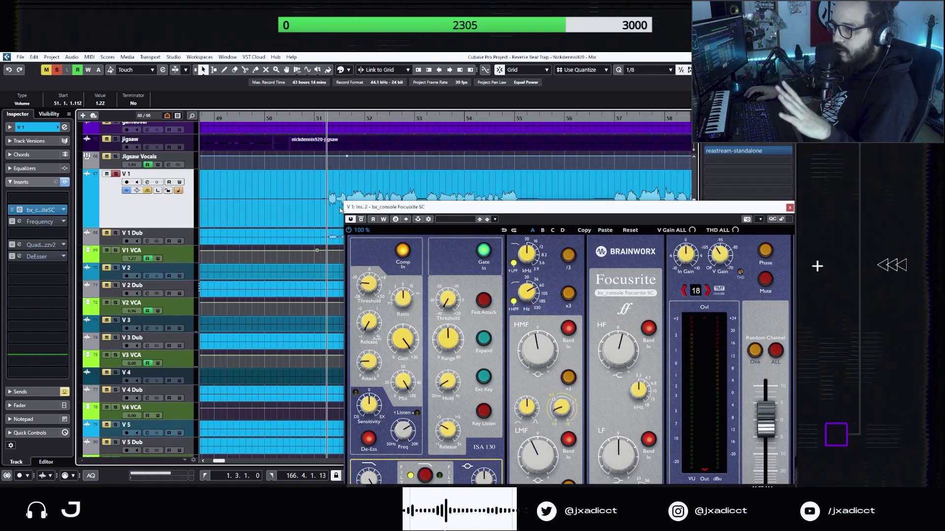
pyautogui.click(361, 219)
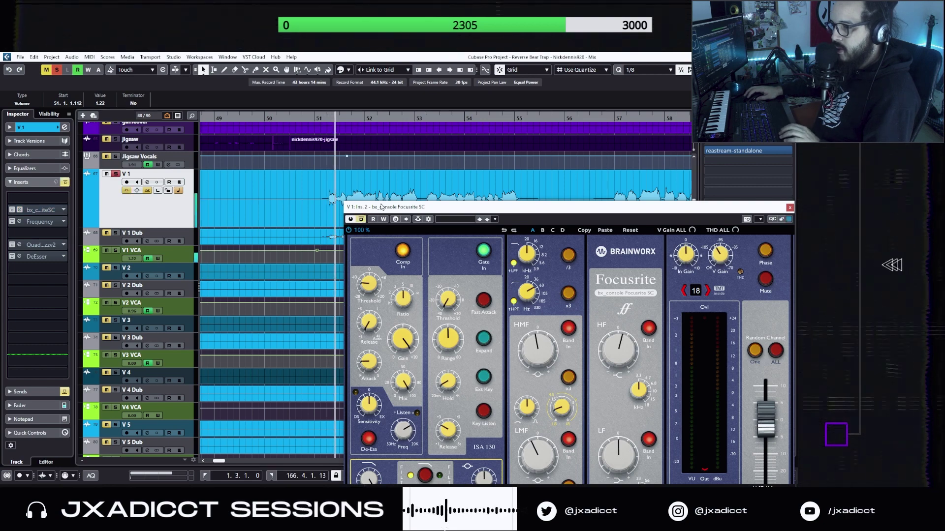
pyautogui.moveTo(380, 209); pyautogui.dragTo(342, 234)
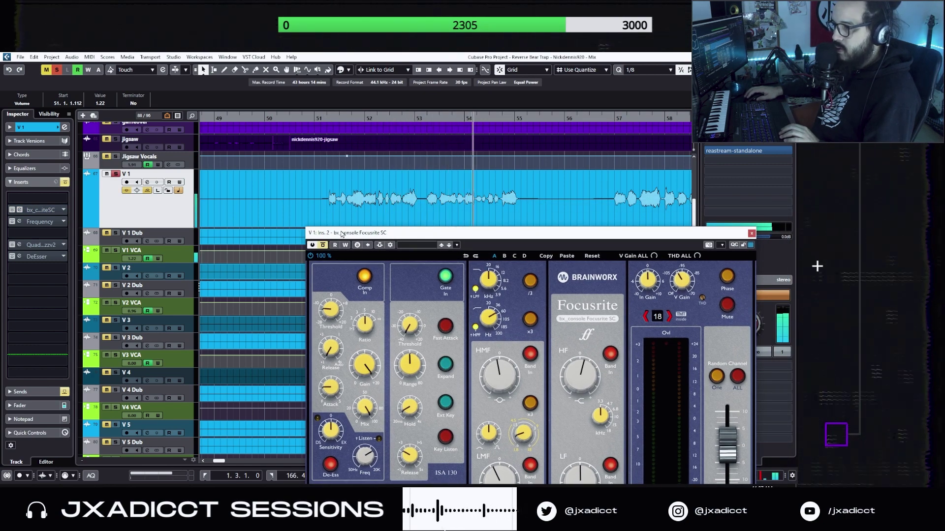
pyautogui.press('space')
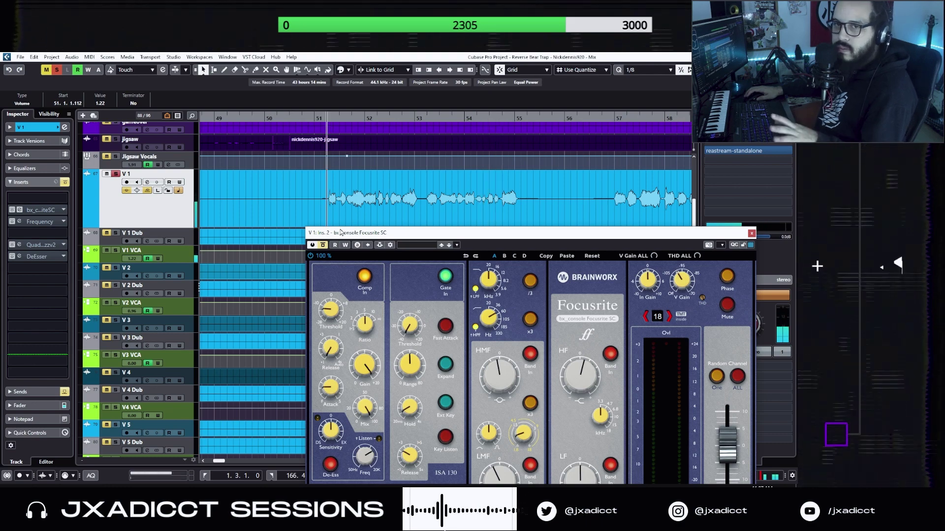
# Play the soloed V 1 vocal and switch on the Focusrite console's compressor section during playback
pyautogui.moveTo(341, 235); pyautogui.dragTo(378, 106)
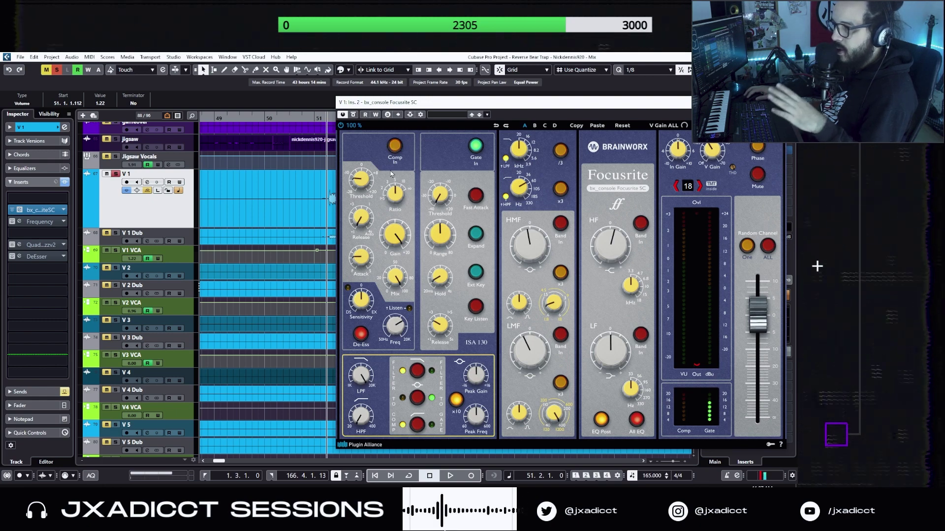
pyautogui.press('space')
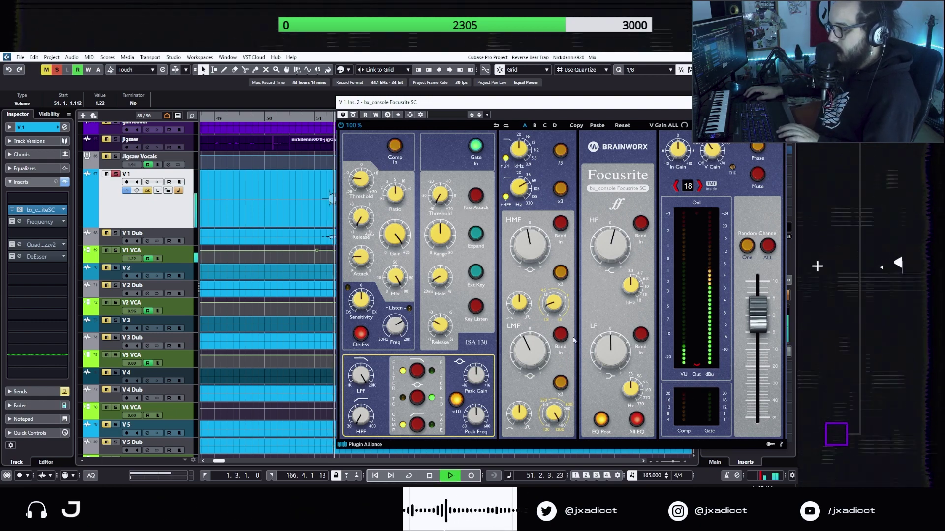
pyautogui.click(395, 147)
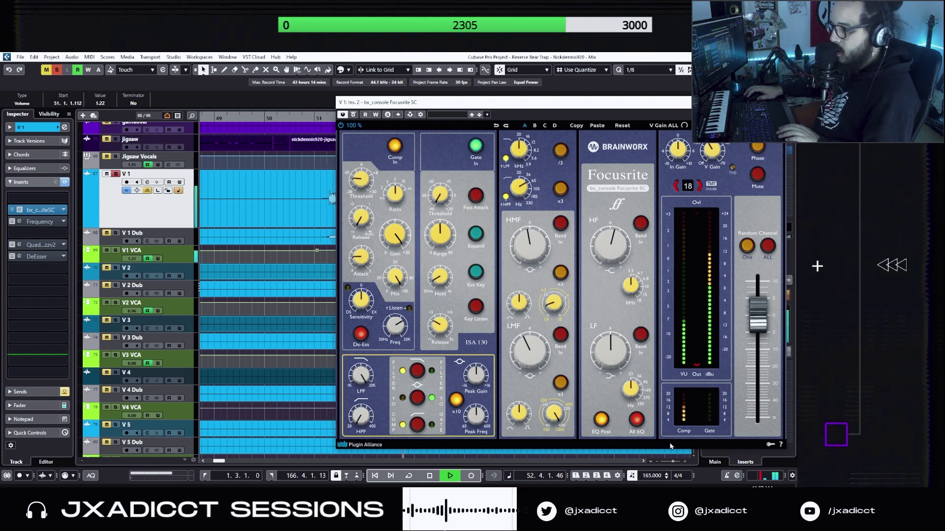
pyautogui.press('space')
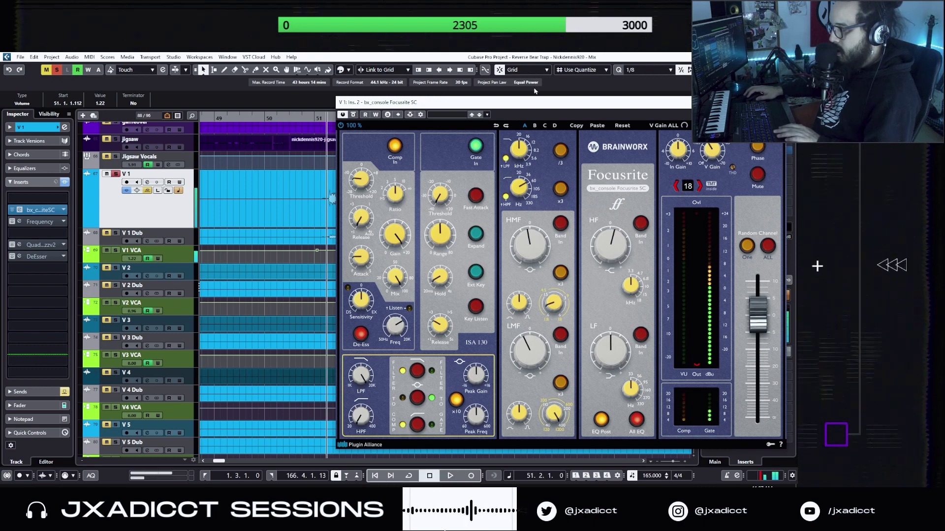
# Switch the Focusrite console to its alternate A/B setting and adjust the compressor threshold while V 1 plays
pyautogui.moveTo(530, 101); pyautogui.dragTo(437, 91)
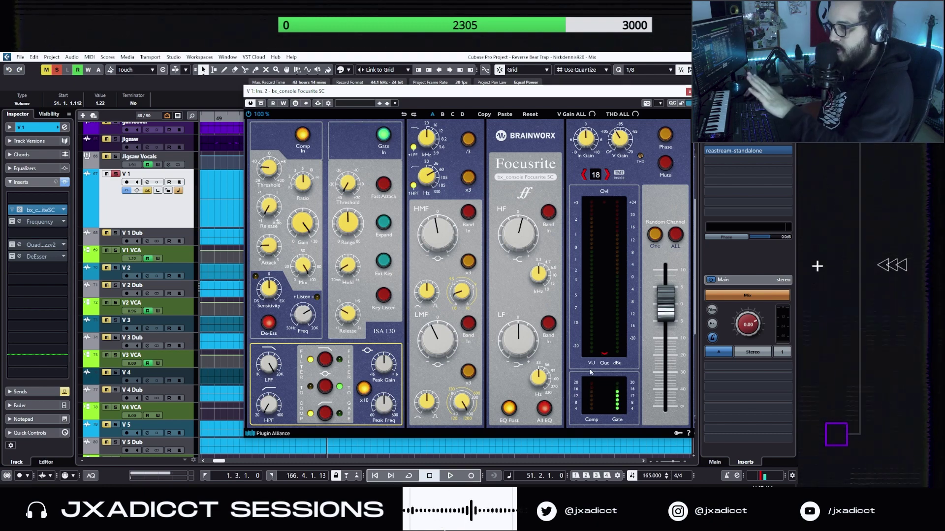
pyautogui.moveTo(529, 99); pyautogui.dragTo(534, 107)
pyautogui.press('space')
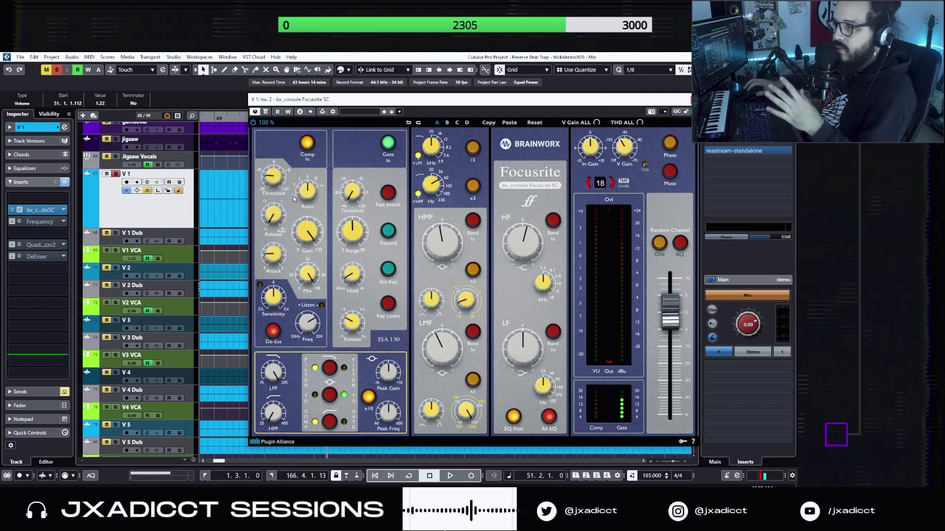
pyautogui.click(301, 113)
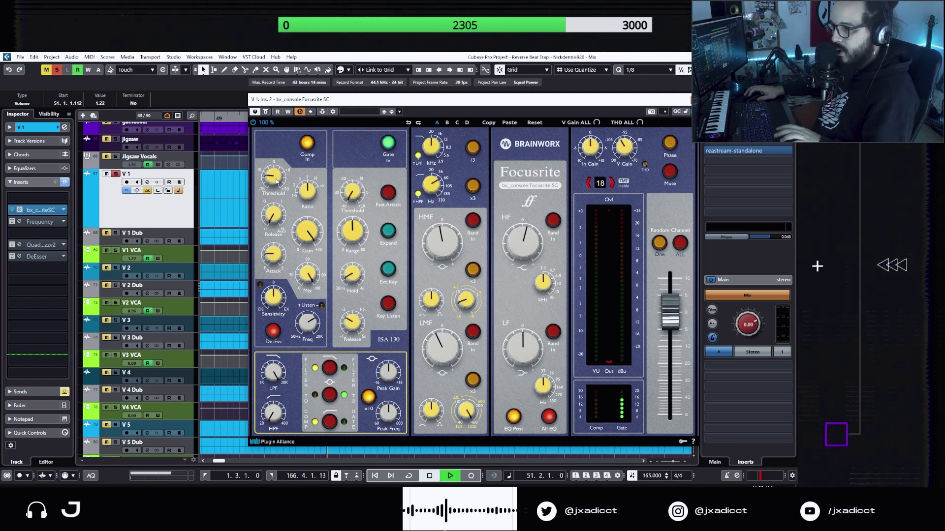
pyautogui.press('space')
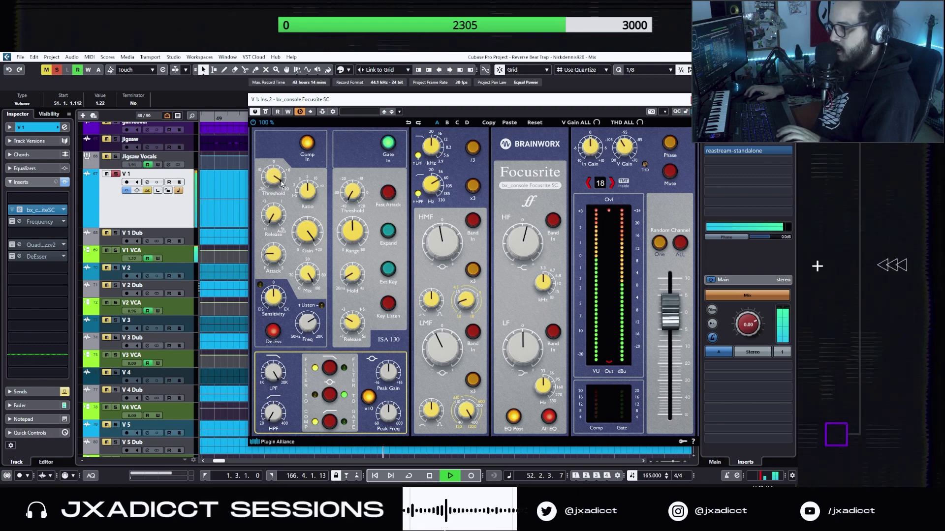
pyautogui.press('space')
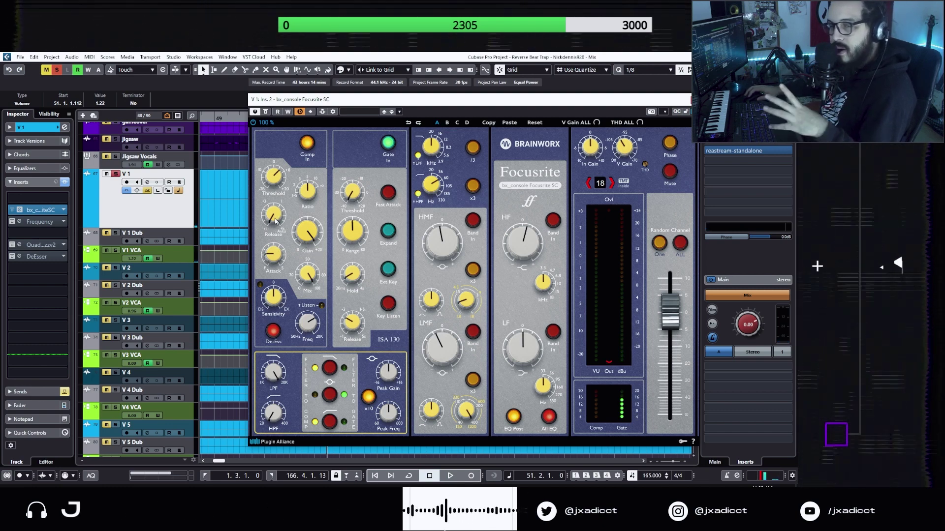
# Play the soloed V 1 vocal and turn the Focusrite compressor's attack to its slowest setting during playback
pyautogui.moveTo(280, 220); pyautogui.dragTo(278, 205)
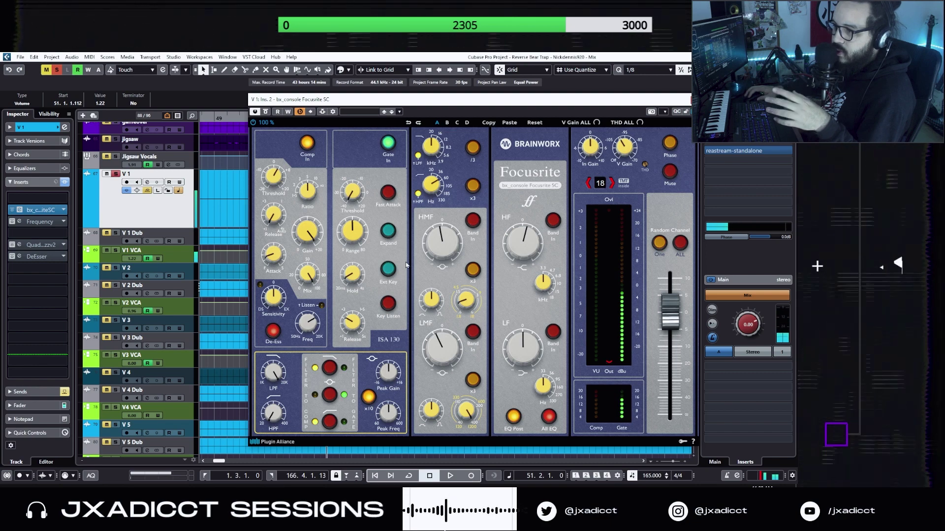
pyautogui.press('space')
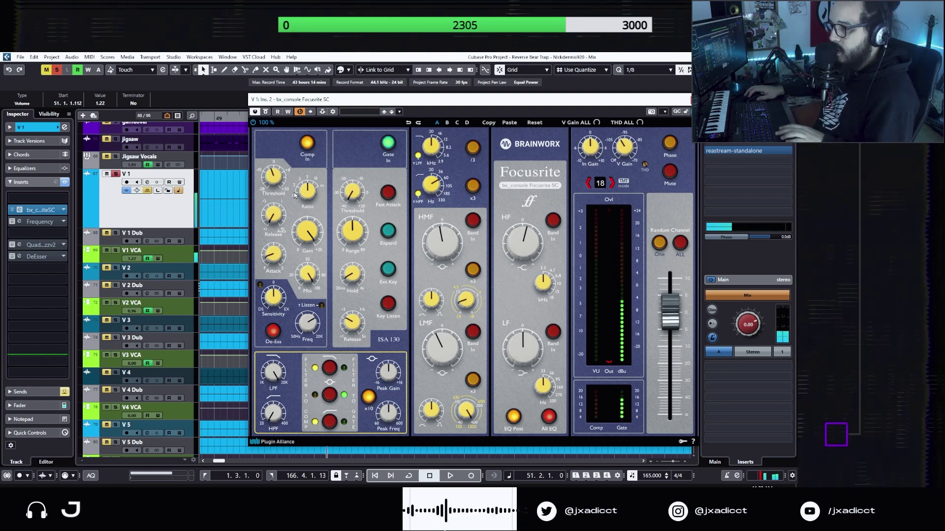
pyautogui.press('space')
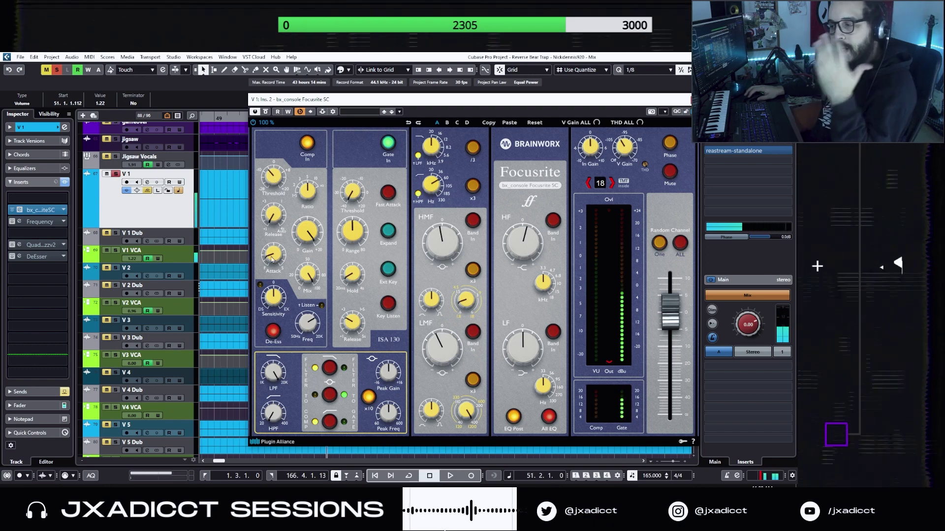
pyautogui.press('space')
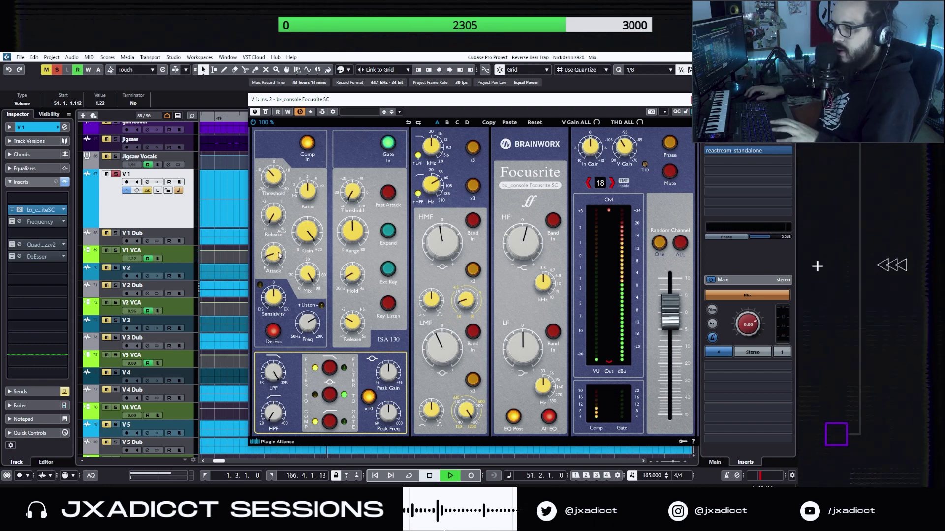
pyautogui.moveTo(280, 262)
pyautogui.moveTo(282, 263); pyautogui.dragTo(279, 232)
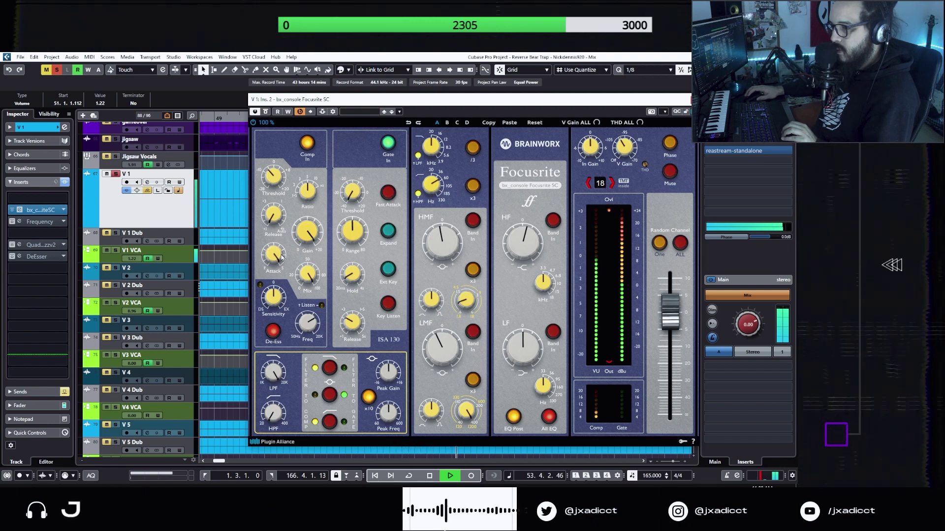
pyautogui.press('space')
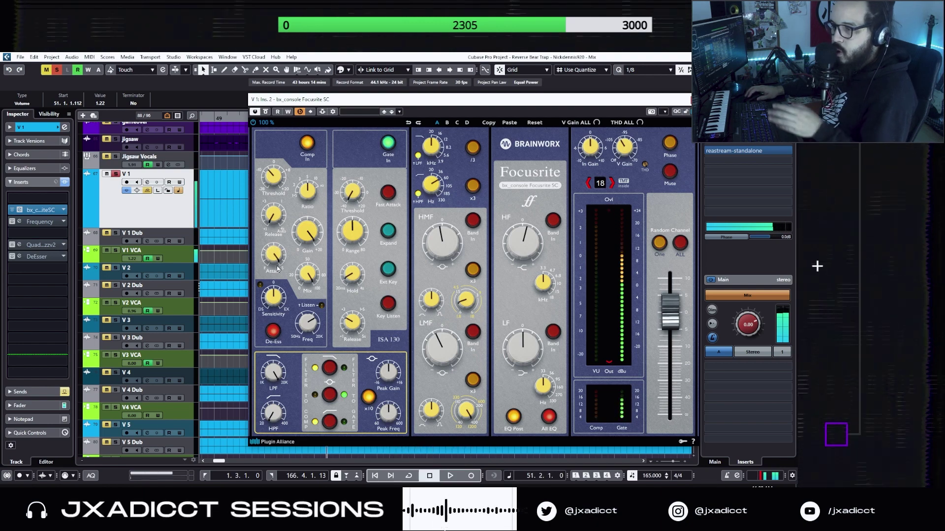
# Play V 1 with the compressor's attack at 0.3 ms, and restore the attack knob after stopping
pyautogui.press('space')
pyautogui.moveTo(282, 259); pyautogui.dragTo(283, 305)
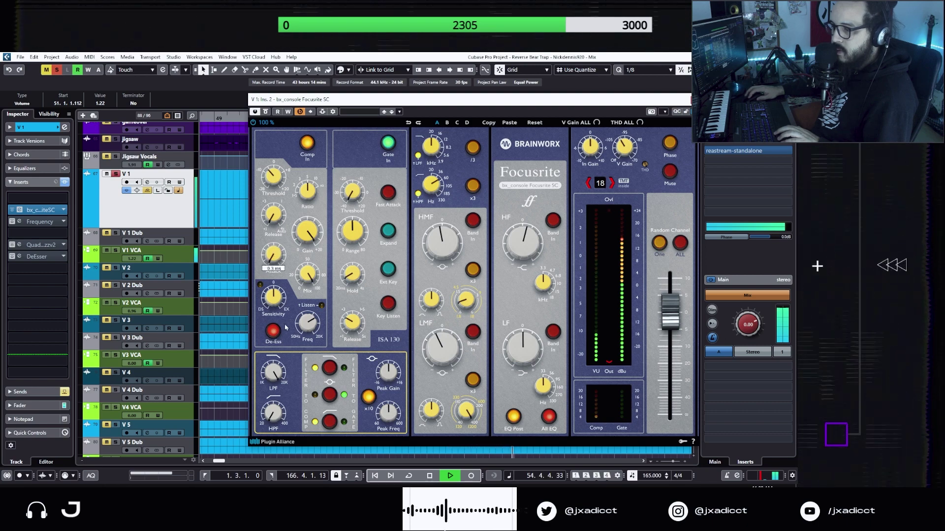
pyautogui.press('space')
pyautogui.doubleClick(277, 255)
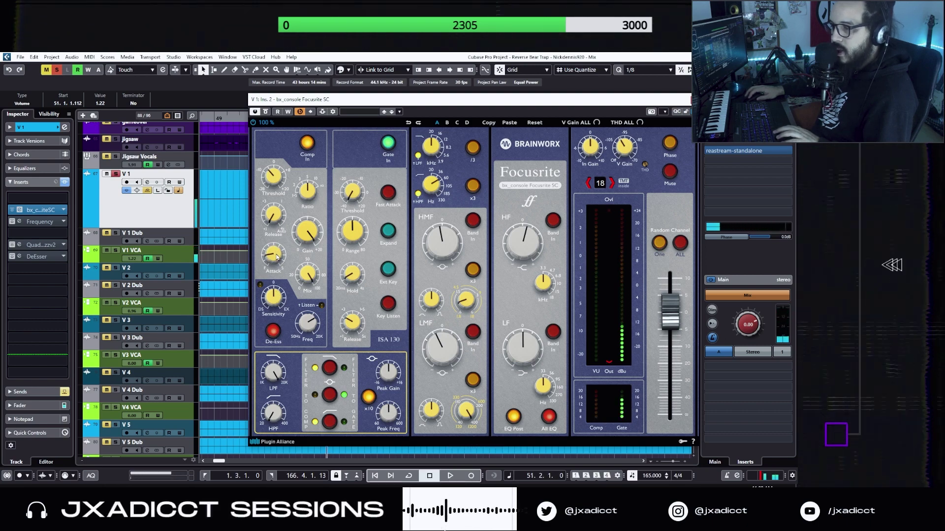
# Audition V 1 while varying the compressor's release time, ending the comparison at 0.1 s
pyautogui.press('space')
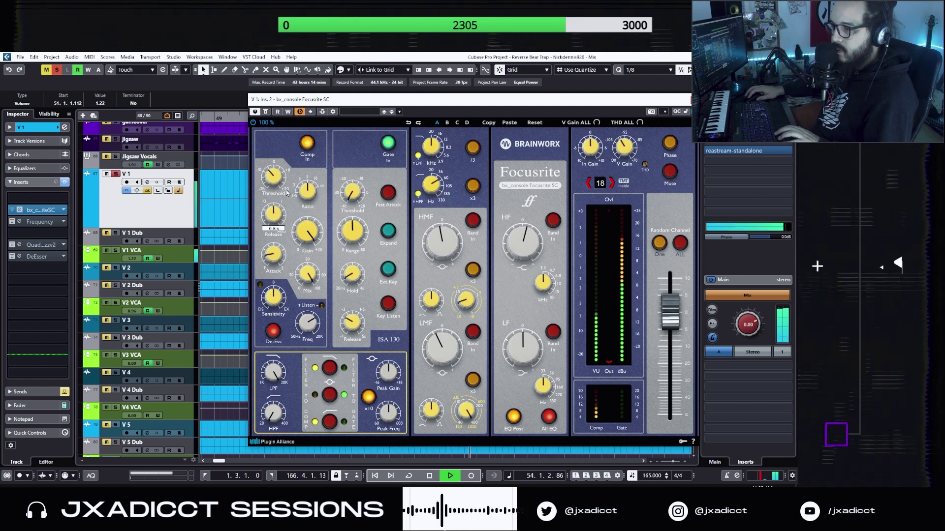
pyautogui.press('space')
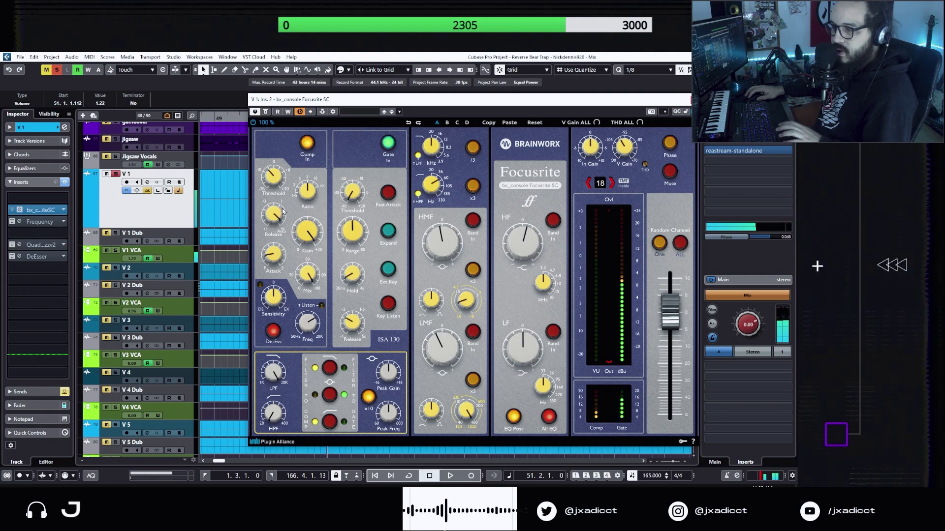
pyautogui.press('space')
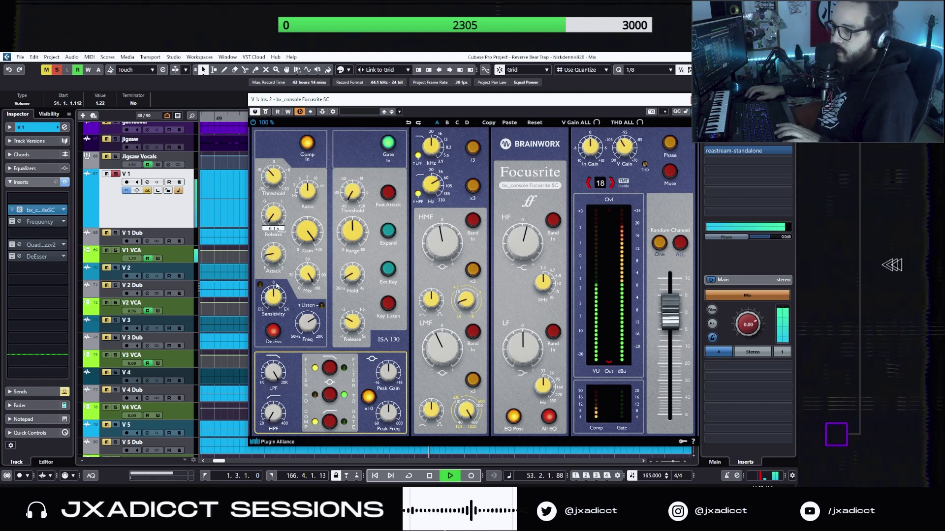
pyautogui.press('space')
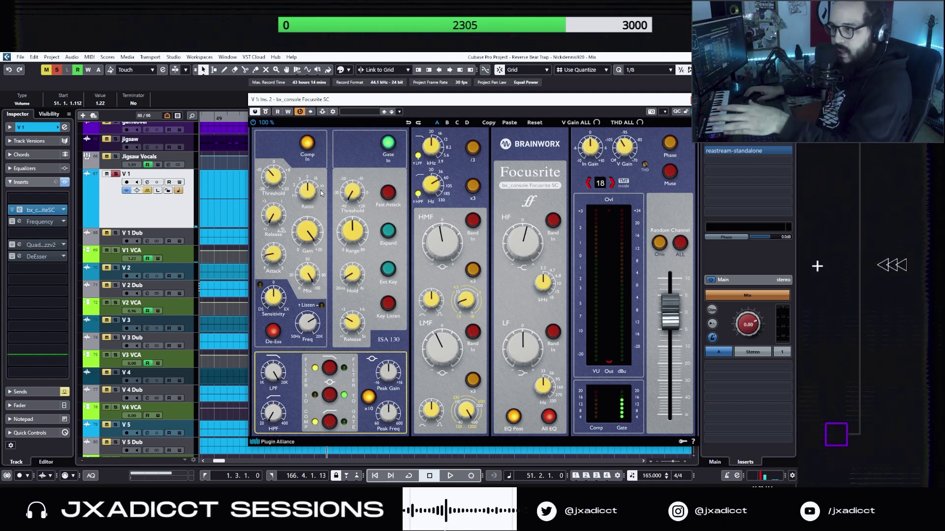
# Play V 1 repeatedly while adjusting the compressor threshold, bringing it to about -11.4 dB
pyautogui.press('space')
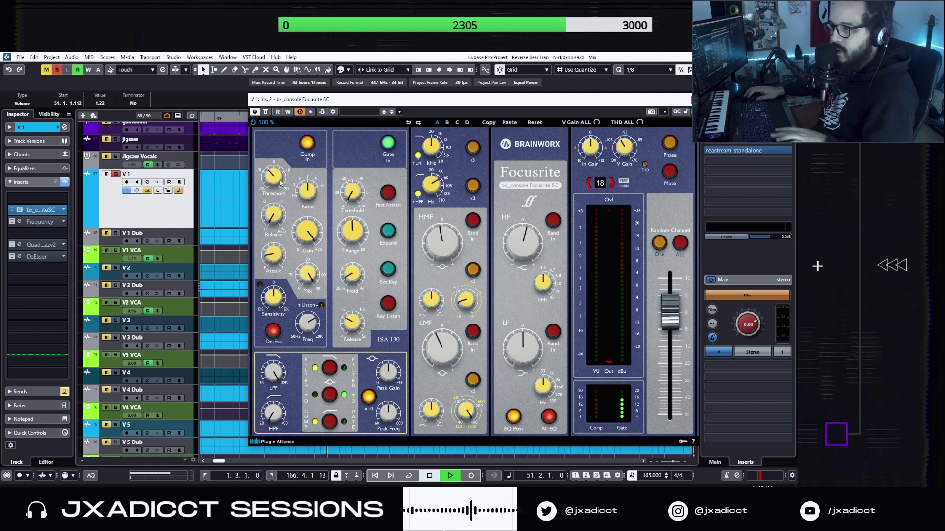
pyautogui.moveTo(283, 172)
pyautogui.moveTo(283, 172); pyautogui.dragTo(292, 206)
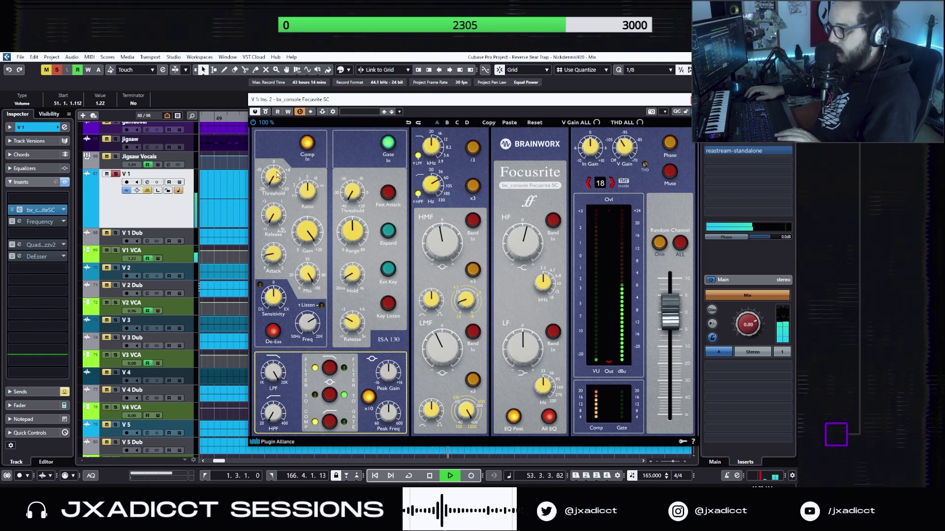
pyautogui.press('space')
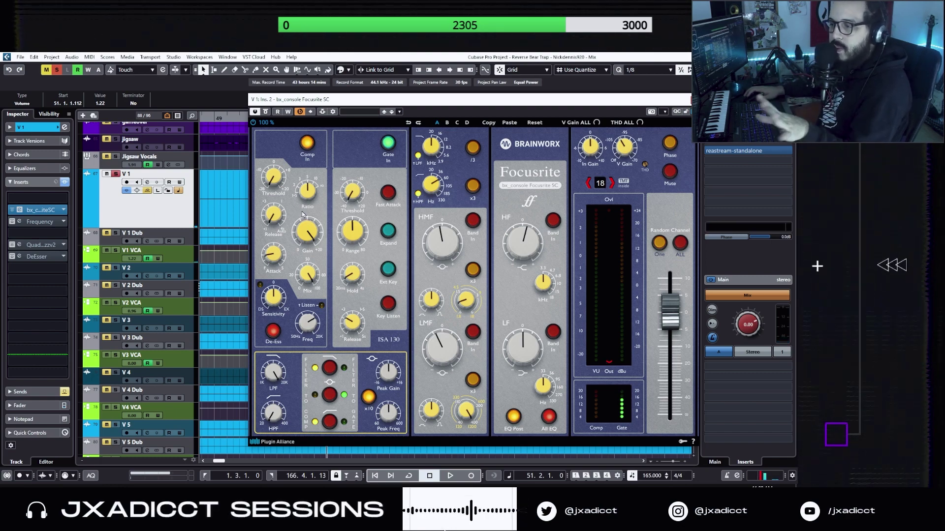
pyautogui.press('space')
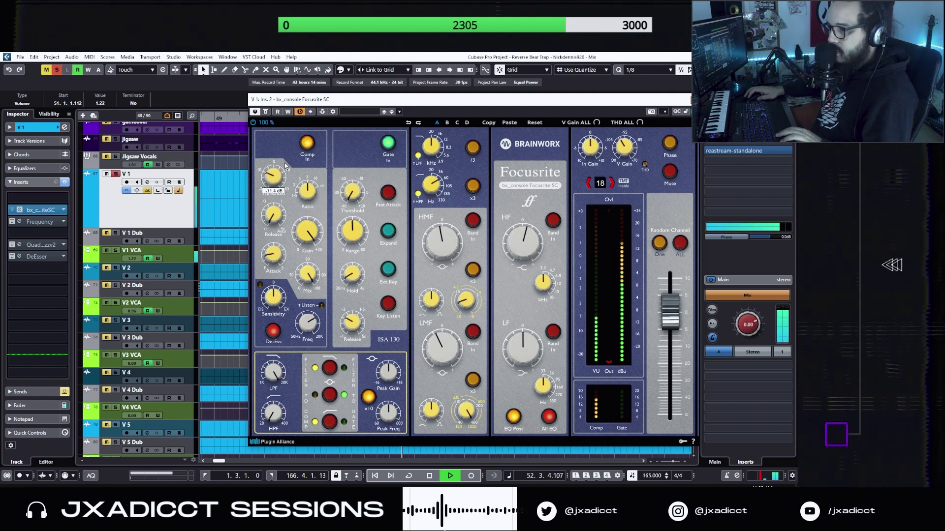
pyautogui.press('space')
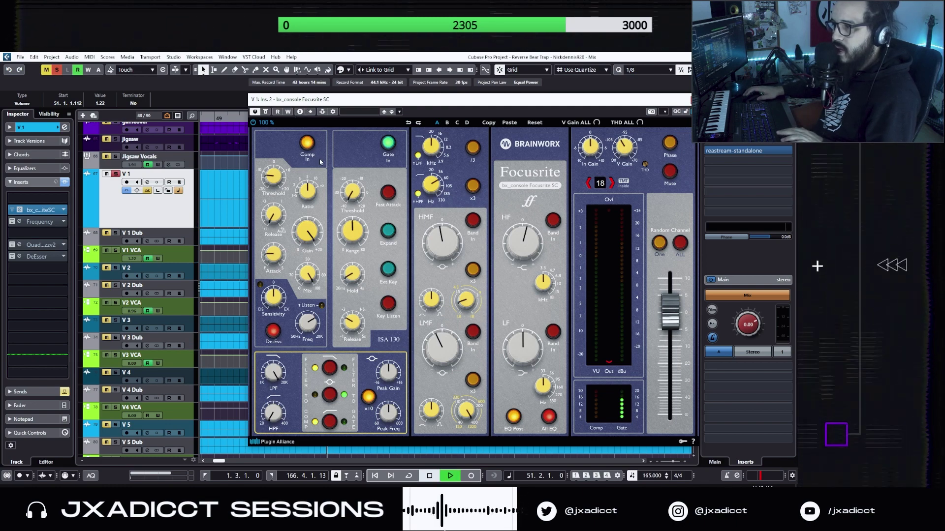
pyautogui.press('space')
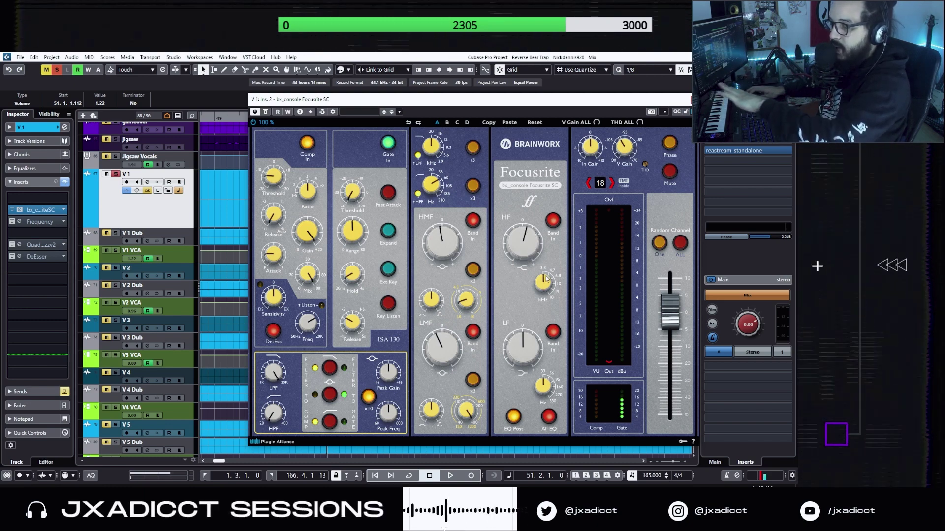
# View the Frequency EQ on V 1 and the one on the Vocals group, closing each editor after viewing
pyautogui.click(20, 222)
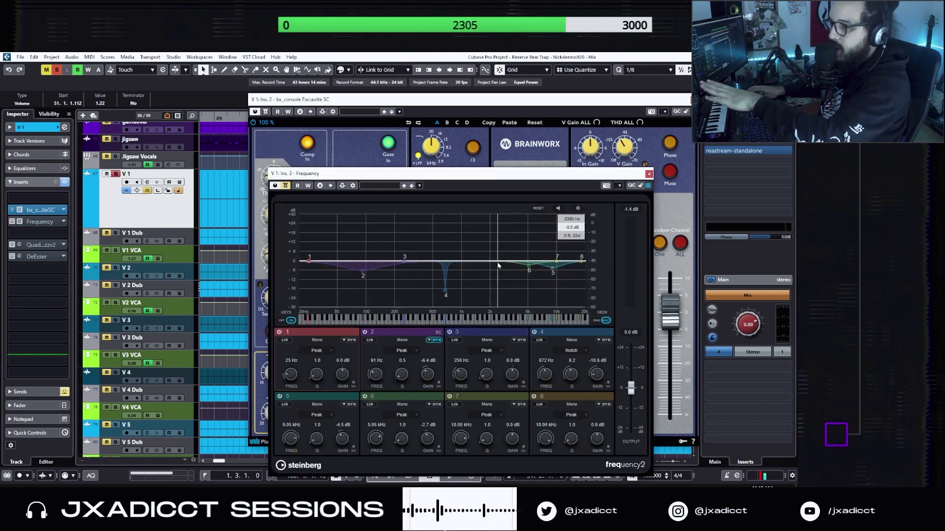
pyautogui.click(649, 174)
pyautogui.scroll(-4, 138, 344)
pyautogui.click(110, 387)
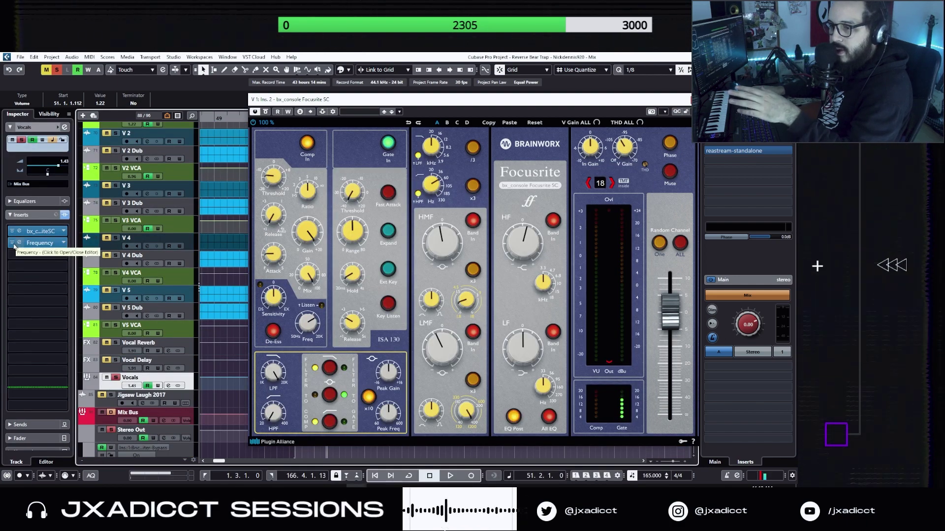
pyautogui.click(42, 243)
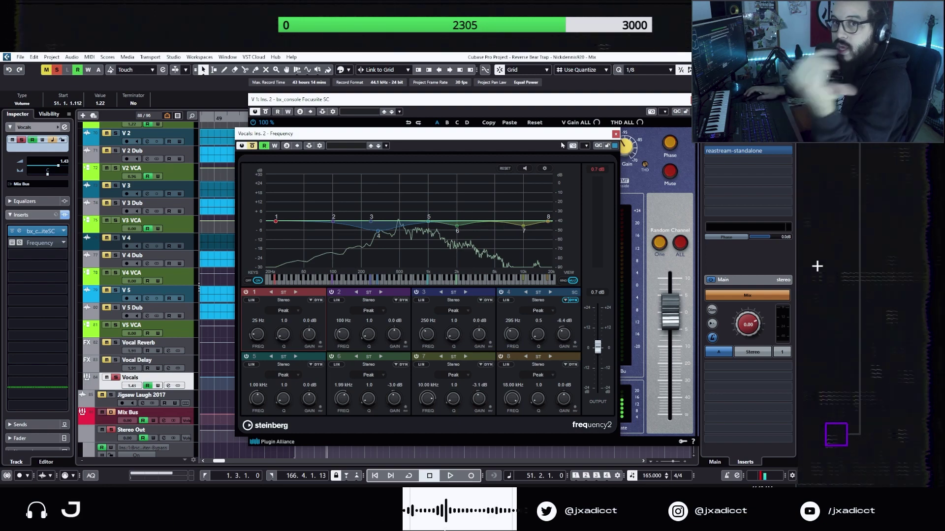
pyautogui.click(615, 134)
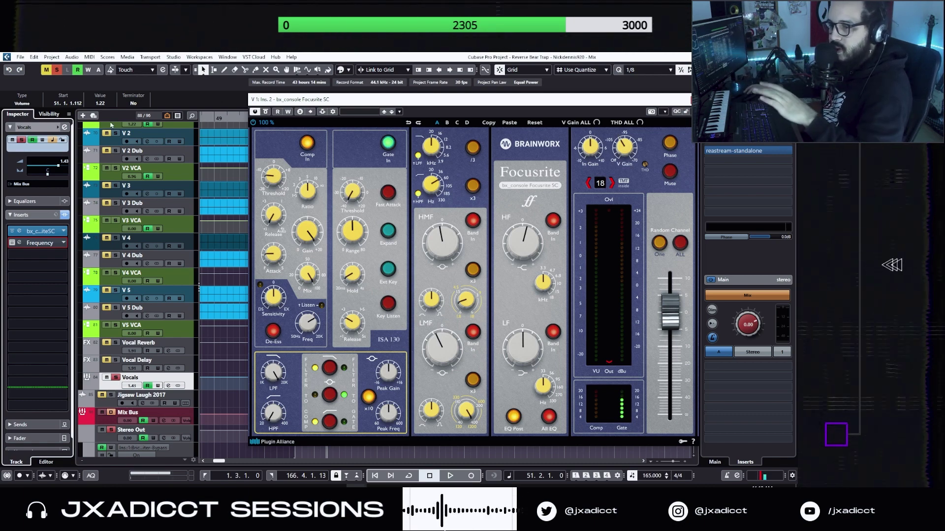
# Examine the Vocals group's bx_console Focusrite SC, close it, and return to track V 1 and its console editor
pyautogui.click(19, 230)
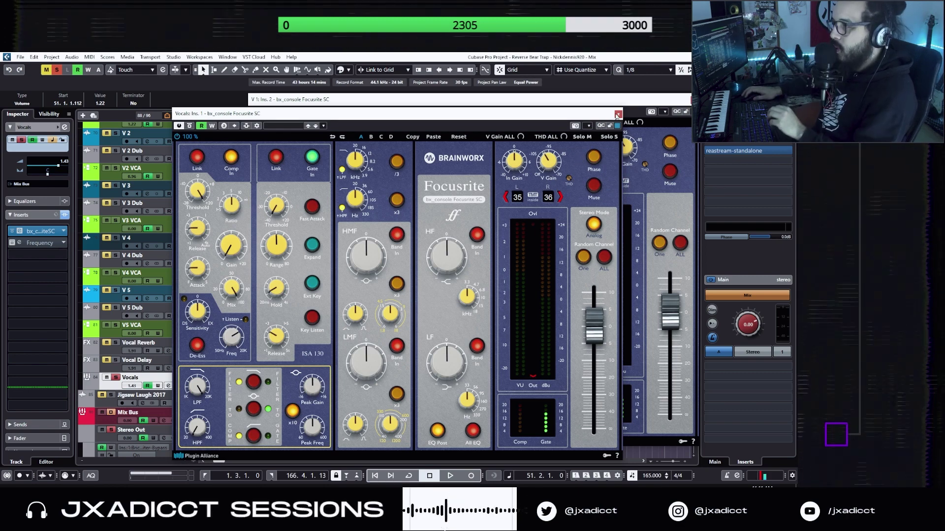
pyautogui.click(618, 114)
pyautogui.moveTo(592, 105); pyautogui.dragTo(609, 110)
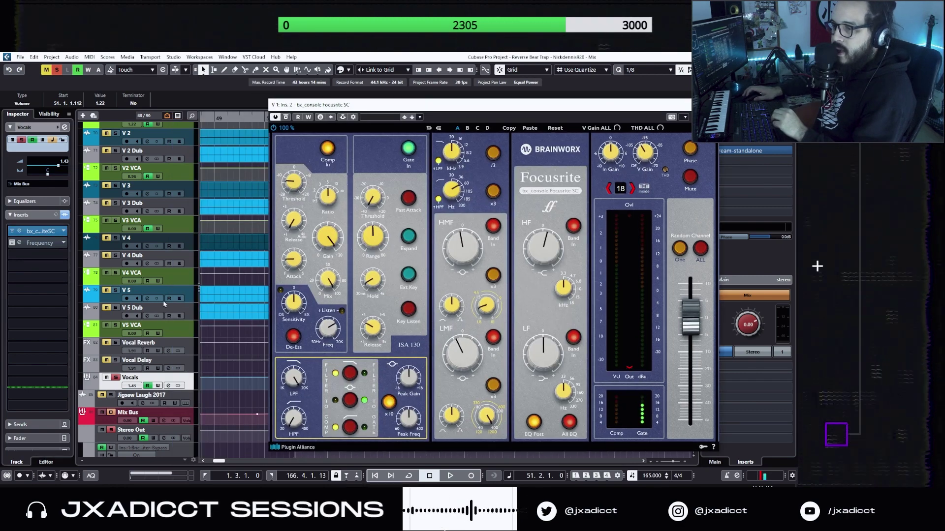
pyautogui.scroll(6, 158, 300)
pyautogui.click(165, 243)
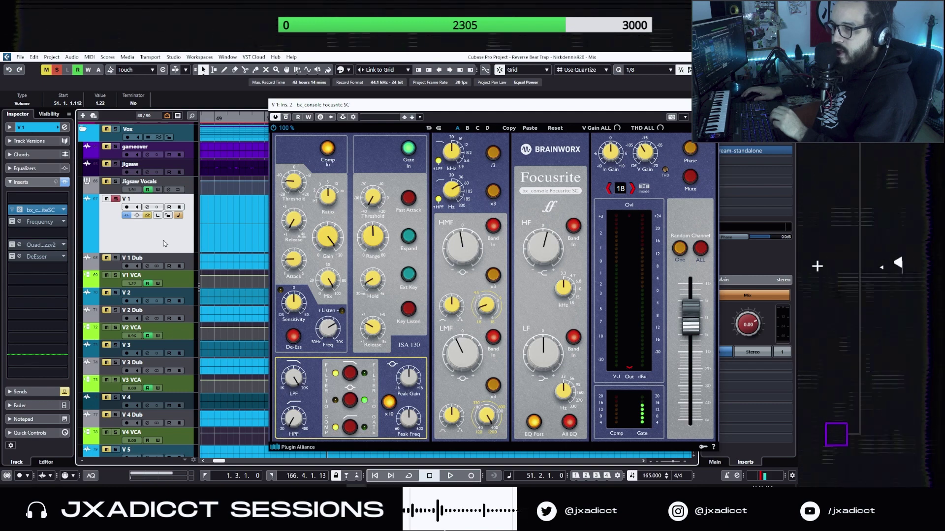
# Go to the Vocals group, reselect track V 1 and play its vocal with the console's EQ bands off
pyautogui.scroll(-6, 157, 275)
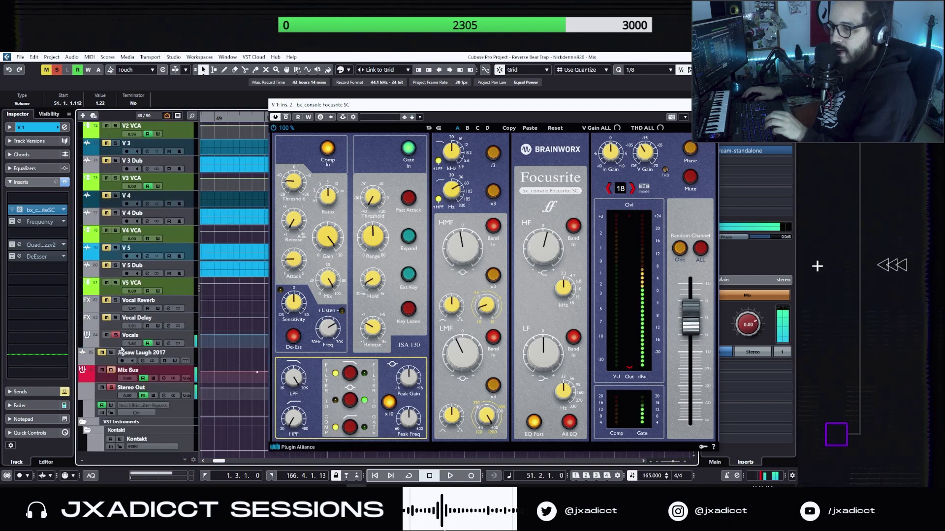
pyautogui.click(122, 345)
pyautogui.scroll(6, 139, 264)
pyautogui.scroll(3, 139, 264)
pyautogui.click(138, 268)
pyautogui.press('space')
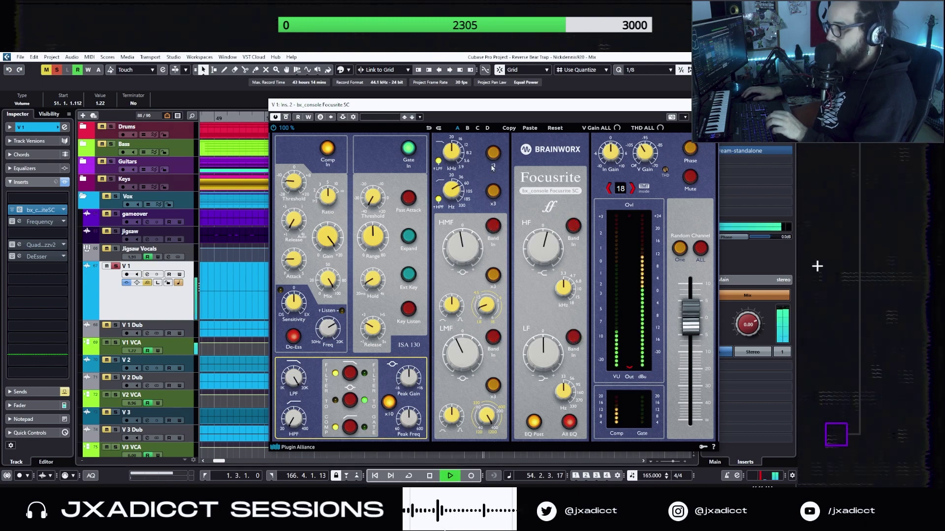
# Switch off the console's low-pass and high-pass filters and its compressor section while auditioning V 1
pyautogui.press('space')
pyautogui.click(438, 161)
pyautogui.click(438, 199)
pyautogui.press('space')
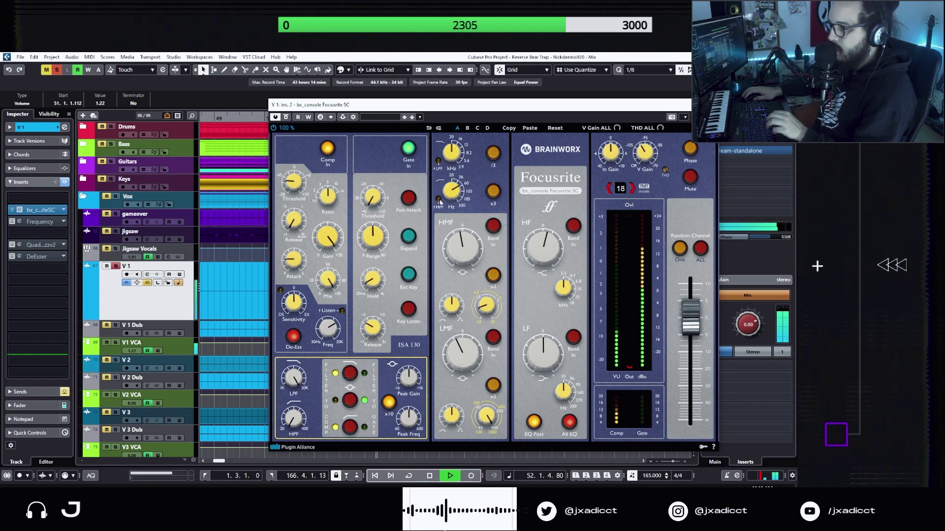
pyautogui.click(326, 151)
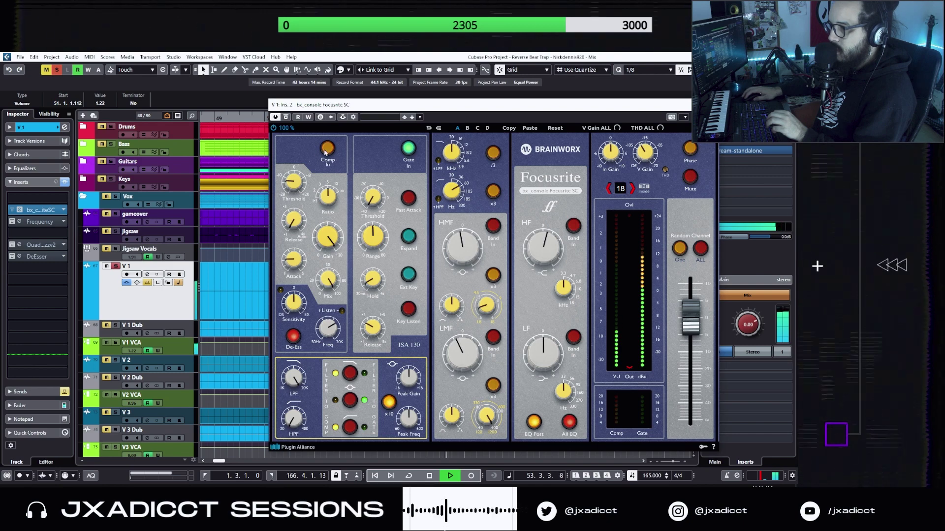
pyautogui.press('space')
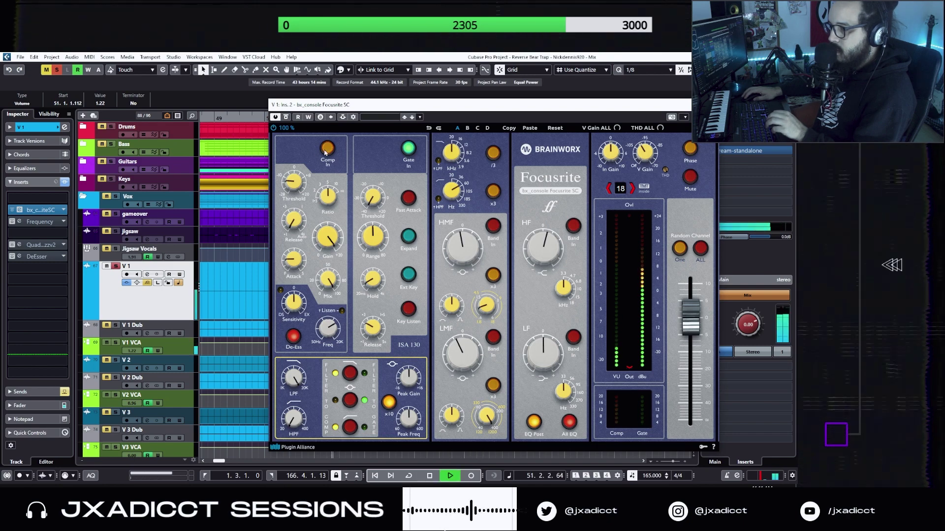
# Shift V 1's console editor aside and play the vocal with the compressor in and both filters off
pyautogui.moveTo(354, 104); pyautogui.dragTo(319, 101)
pyautogui.press('space')
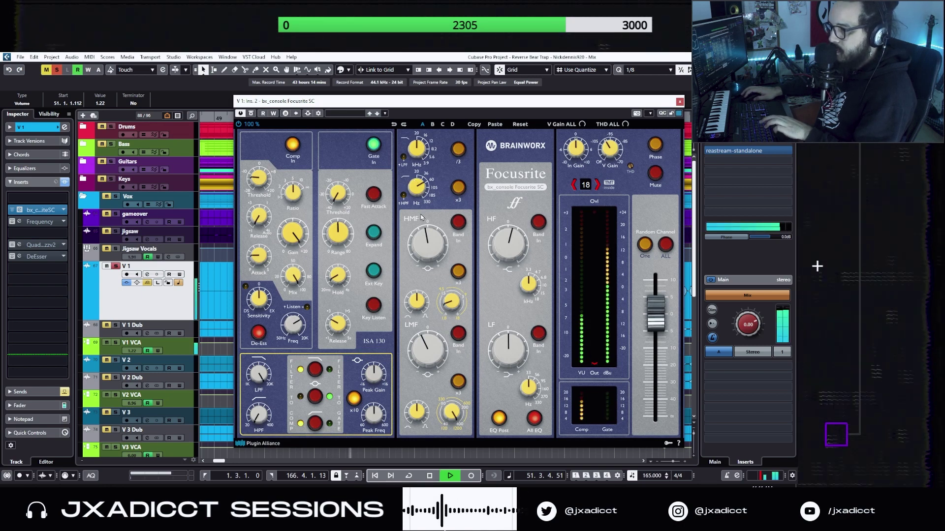
pyautogui.press('space')
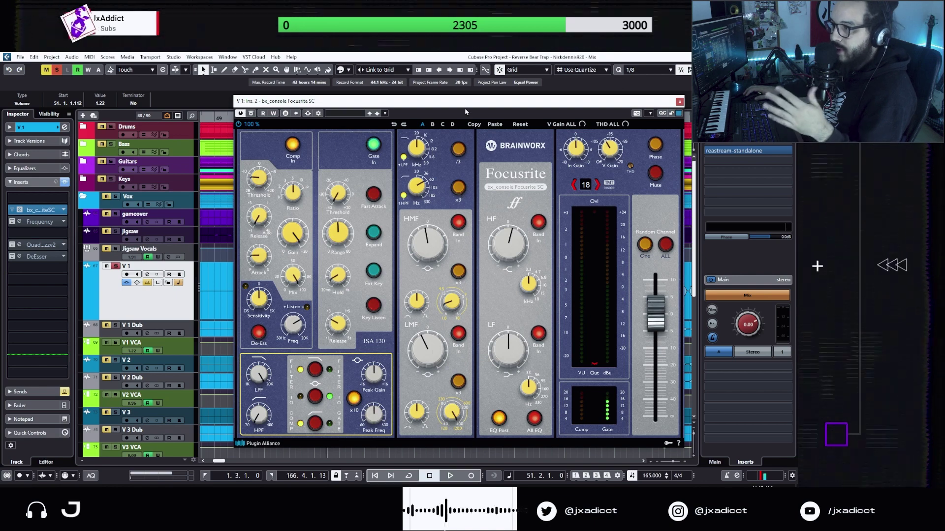
# Move the console editor to uncover V 1's waveform and play the vocal with compressor, filters and EQ bands engaged
pyautogui.moveTo(466, 102); pyautogui.dragTo(453, 98)
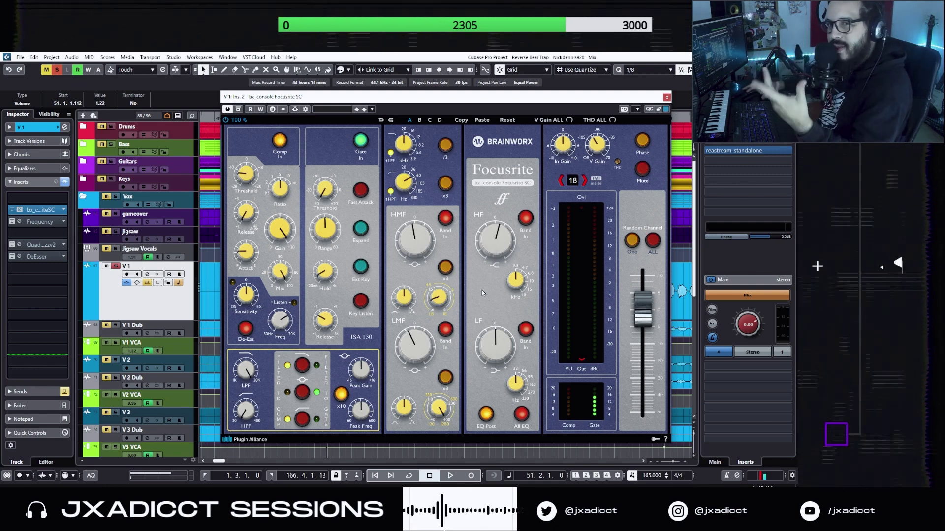
pyautogui.press('space')
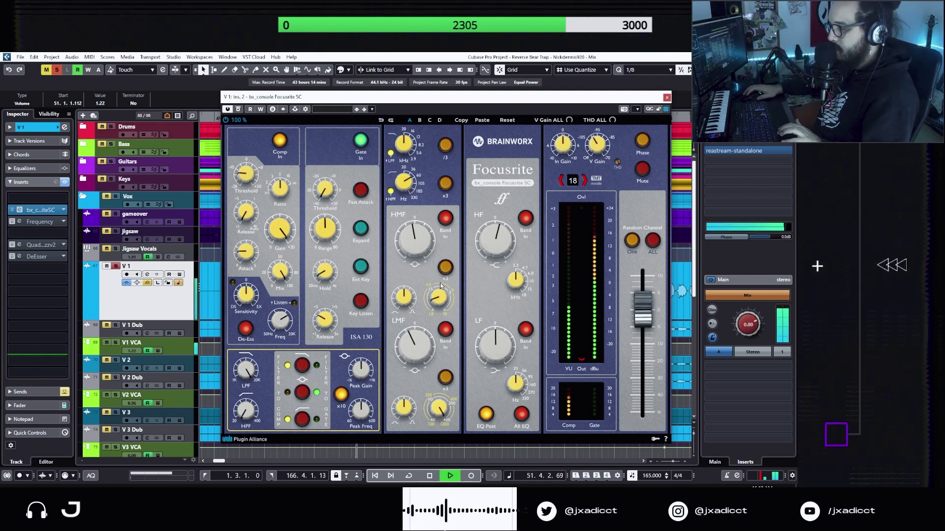
pyautogui.press('space')
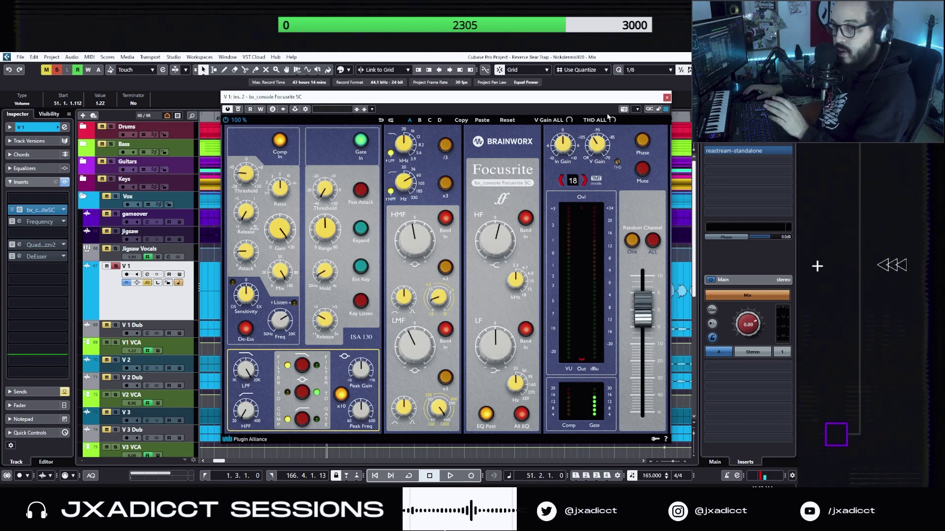
# Close the console editor, activate V 1's Frequency insert and move its editor below the vocal waveform
pyautogui.click(667, 98)
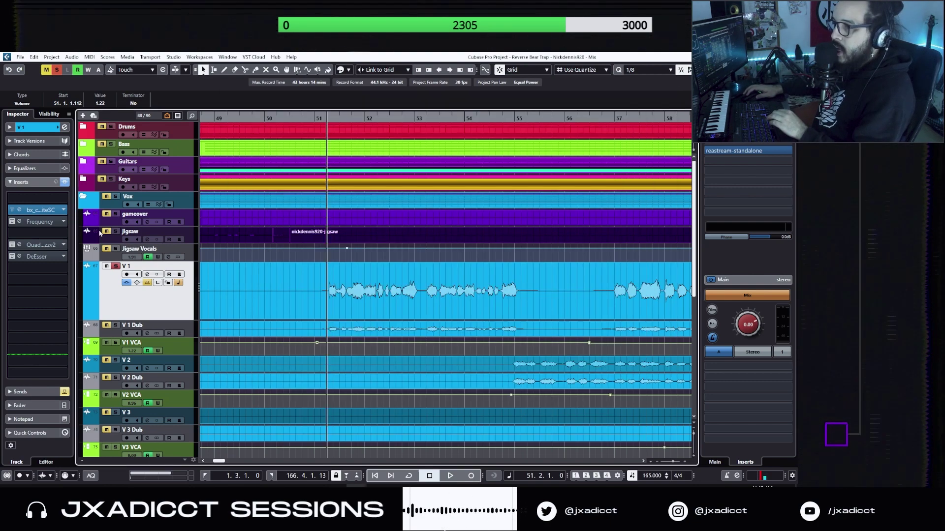
pyautogui.click(20, 221)
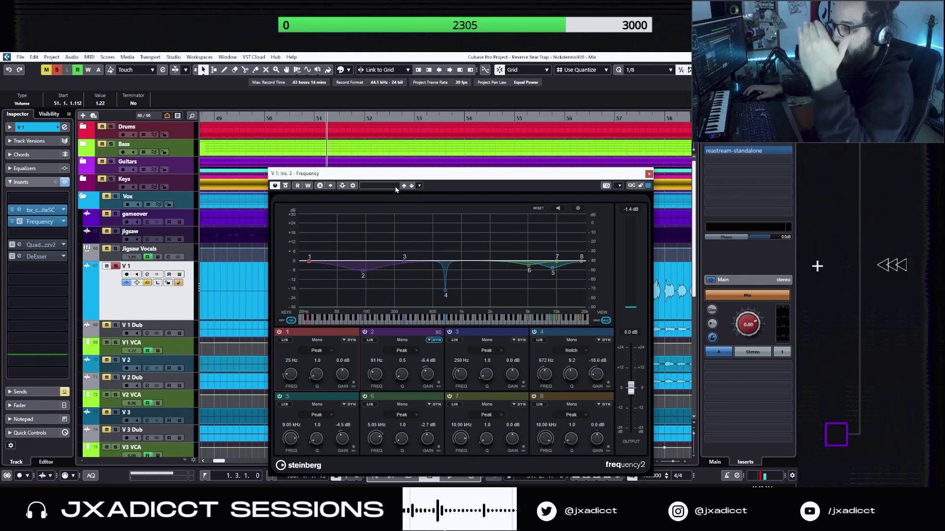
pyautogui.moveTo(402, 177); pyautogui.dragTo(466, 375)
# Play V 1's vocal phrases from bar 51 to about bar 61 with the Frequency EQ active
pyautogui.press('g')
pyautogui.press('g')
pyautogui.press('g')
pyautogui.press('g')
pyautogui.press('g')
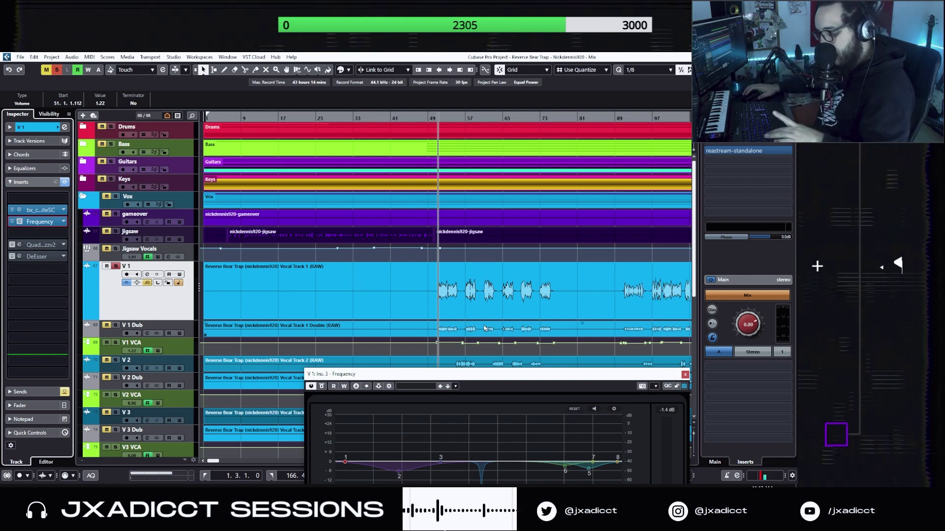
pyautogui.press('h')
pyautogui.press('h')
pyautogui.press('h')
pyautogui.press('h')
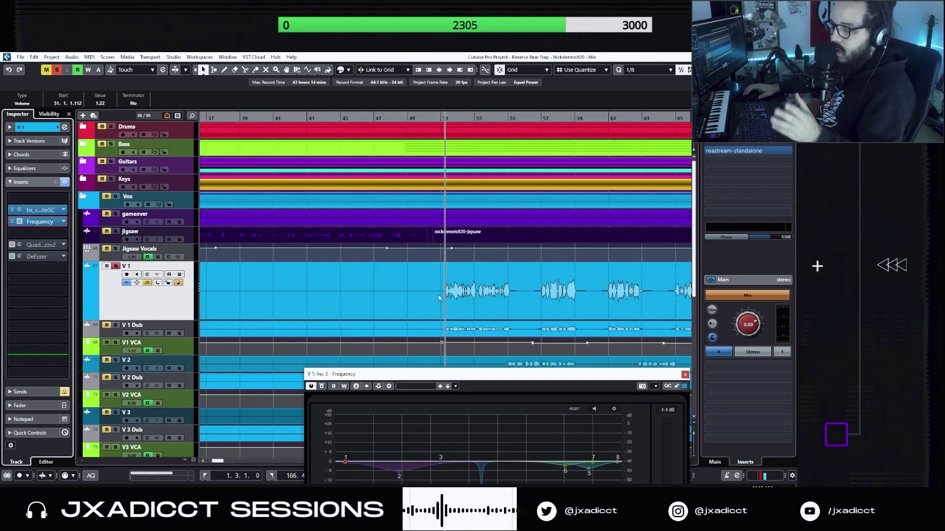
pyautogui.press('space')
pyautogui.click(531, 121)
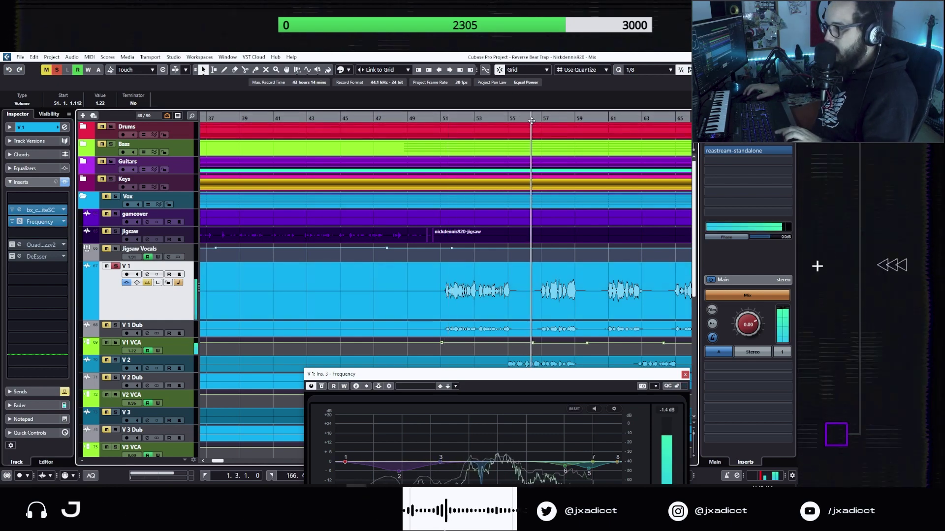
pyautogui.click(608, 119)
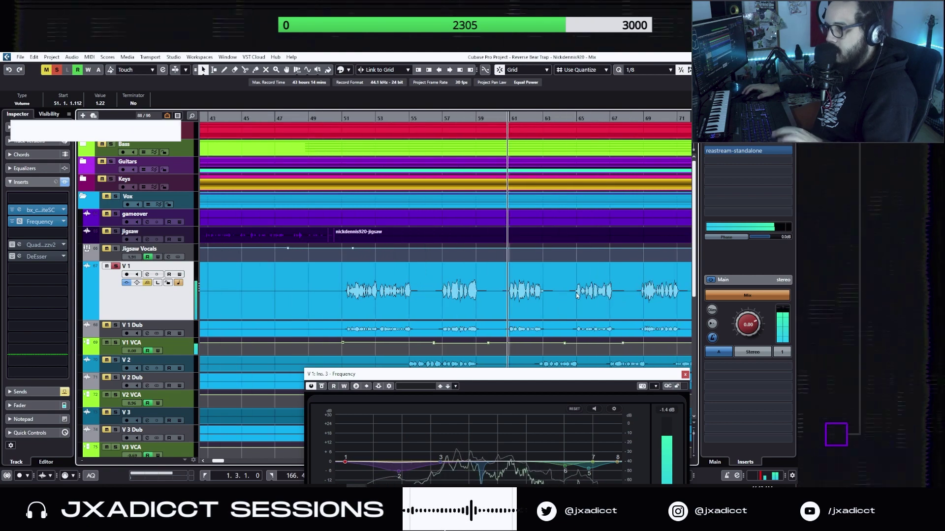
pyautogui.press('space')
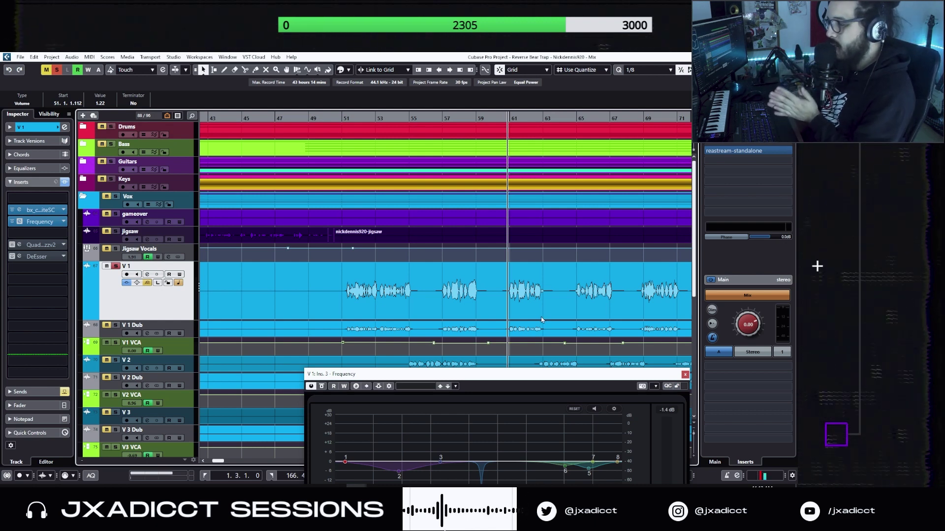
# Reposition the Frequency editor so its full curve is visible and play the vocal from bar 61
pyautogui.moveTo(535, 377); pyautogui.dragTo(503, 374)
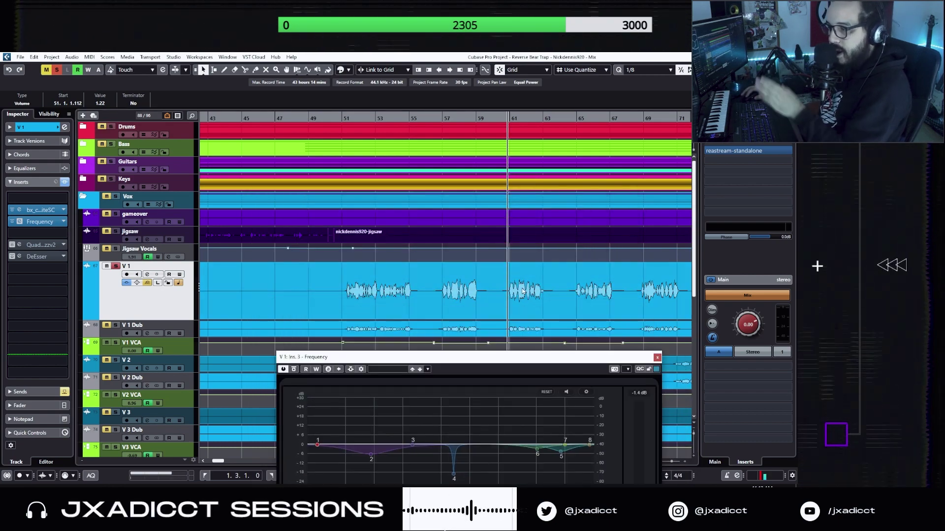
pyautogui.moveTo(400, 357); pyautogui.dragTo(464, 273)
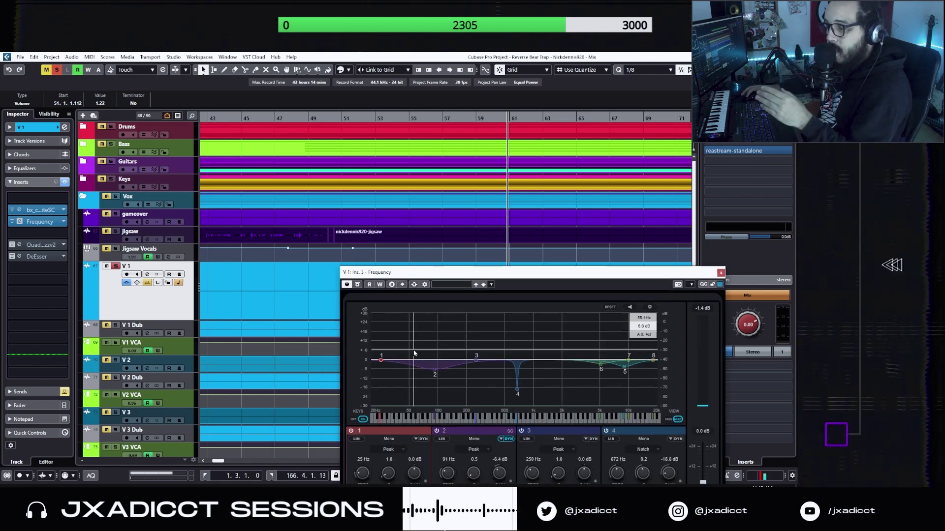
pyautogui.press('space')
pyautogui.moveTo(521, 276); pyautogui.dragTo(586, 196)
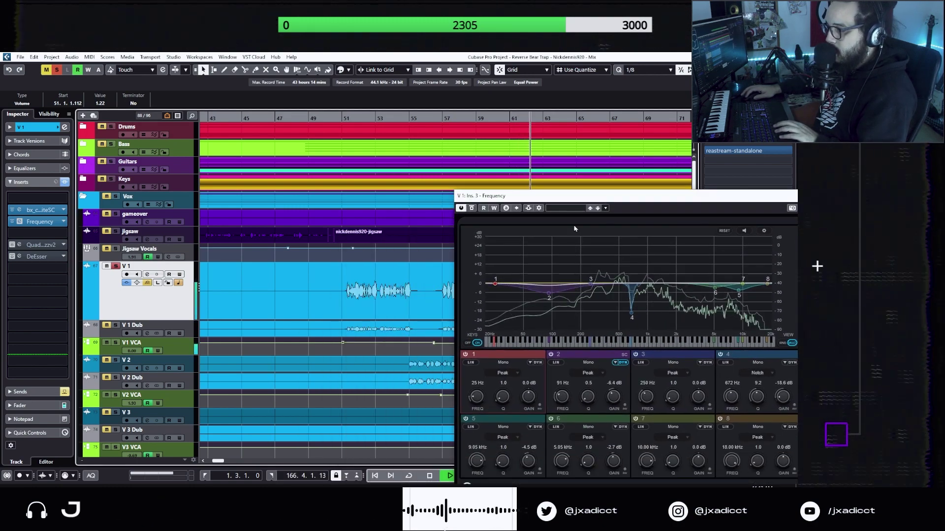
pyautogui.press('space')
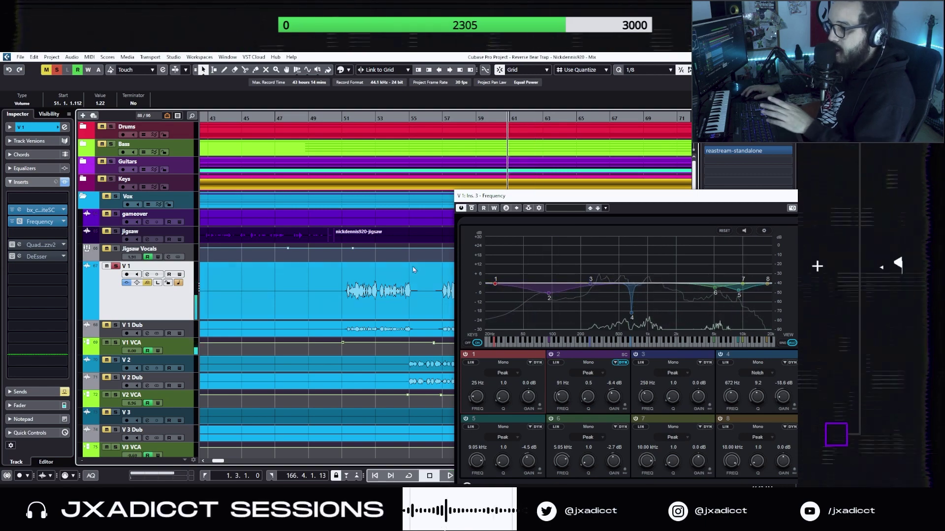
# Play V 1's vocal from bar 51 against the Frequency spectrum and shift the editor over the arrangement
pyautogui.moveTo(341, 118); pyautogui.dragTo(342, 117)
pyautogui.press('space')
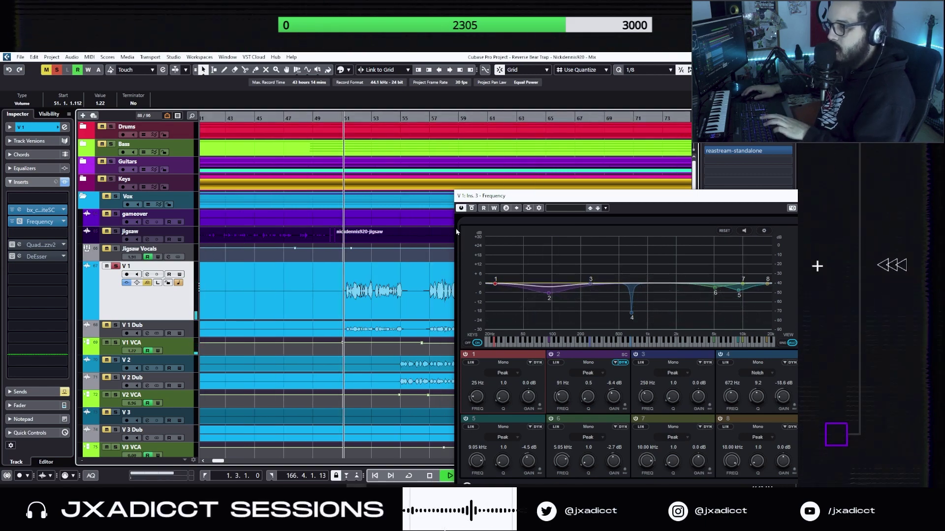
pyautogui.press('space')
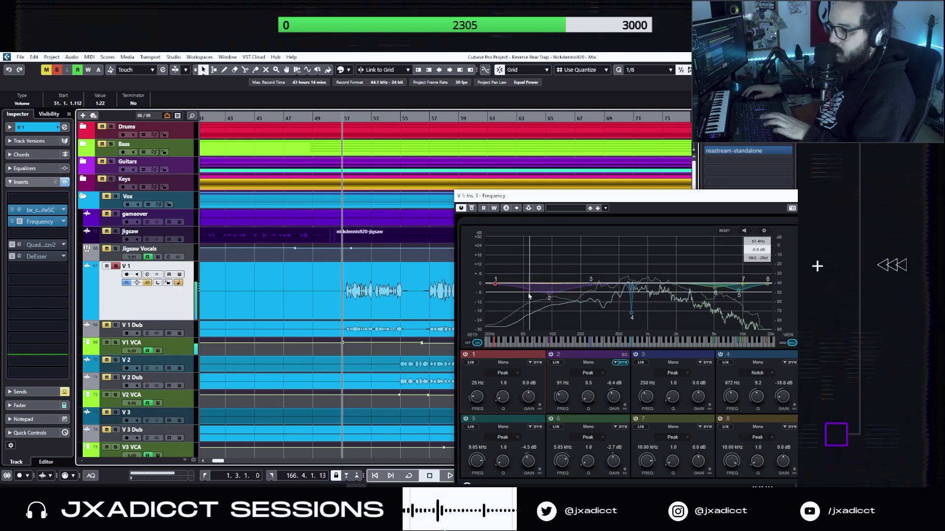
pyautogui.moveTo(533, 202); pyautogui.dragTo(414, 152)
pyautogui.press('space')
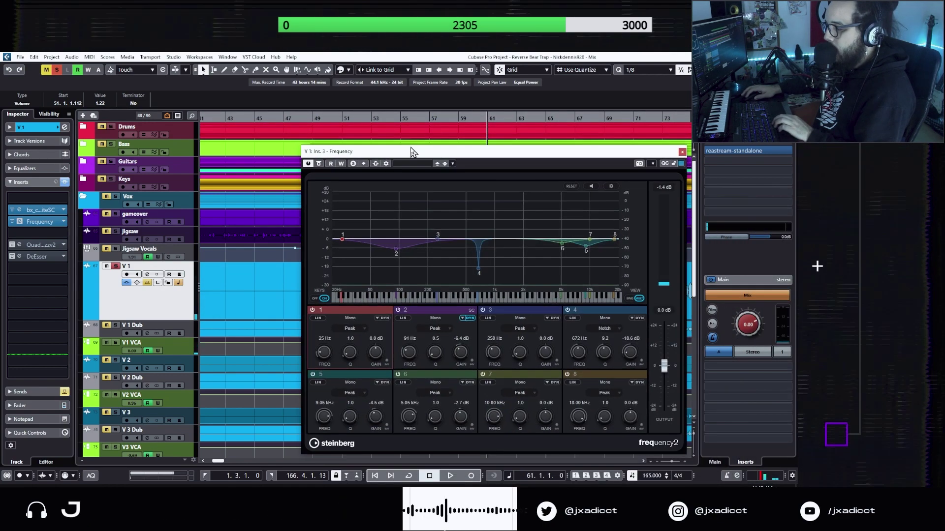
# Show EQ band 2's dynamics settings in Frequency's single-band view and play the vocal through them
pyautogui.doubleClick(438, 314)
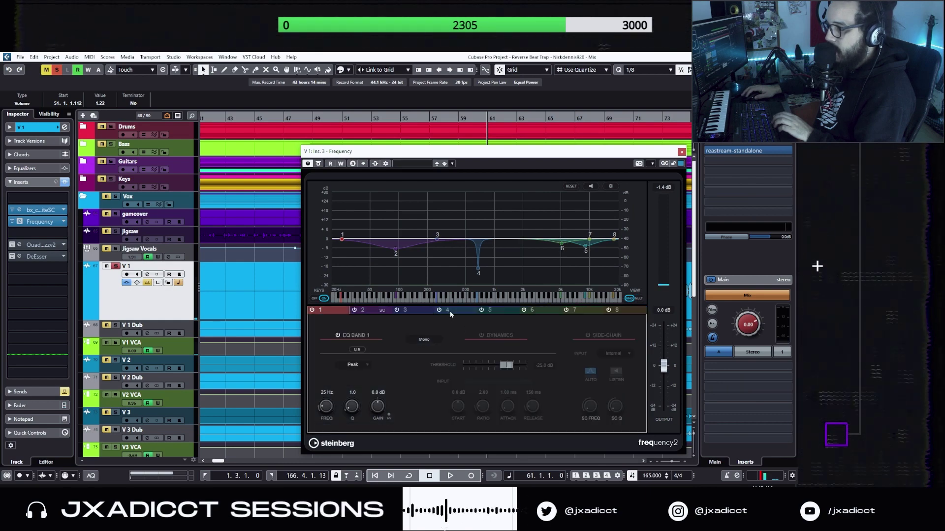
pyautogui.click(363, 310)
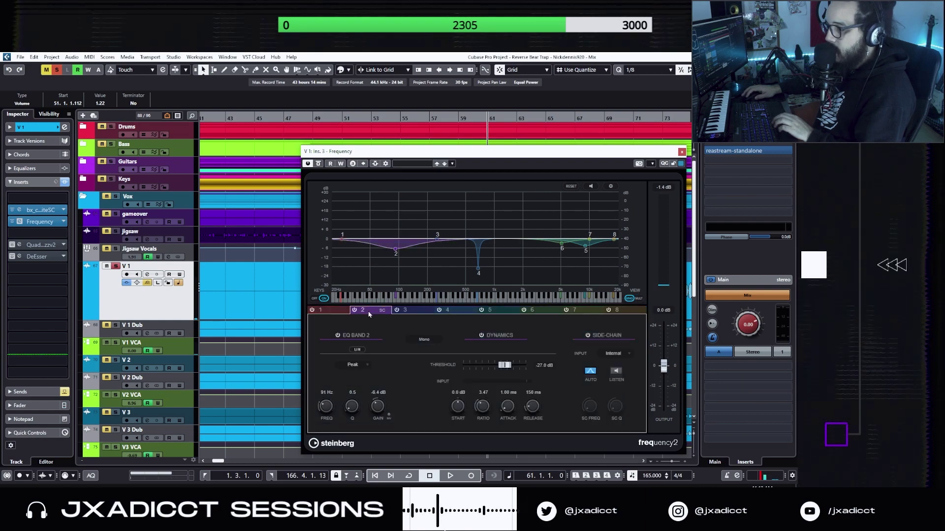
pyautogui.click(637, 298)
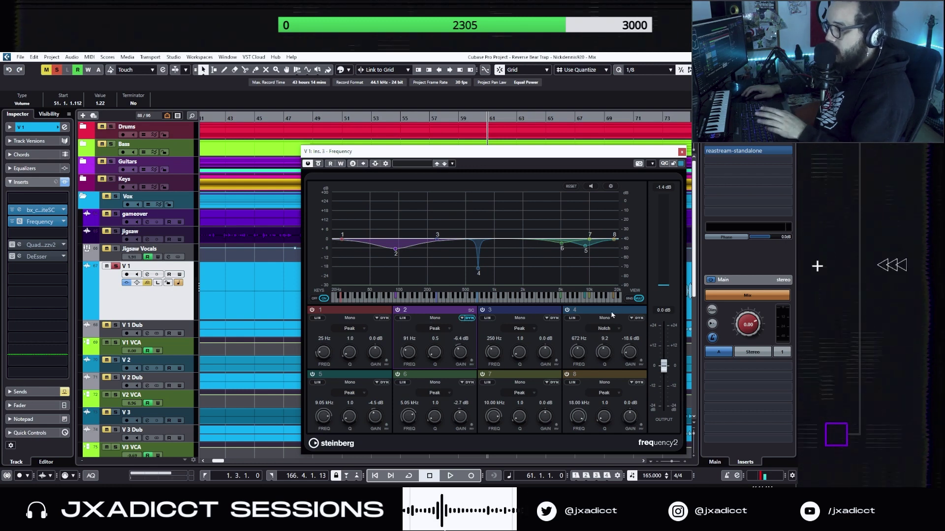
pyautogui.click(635, 299)
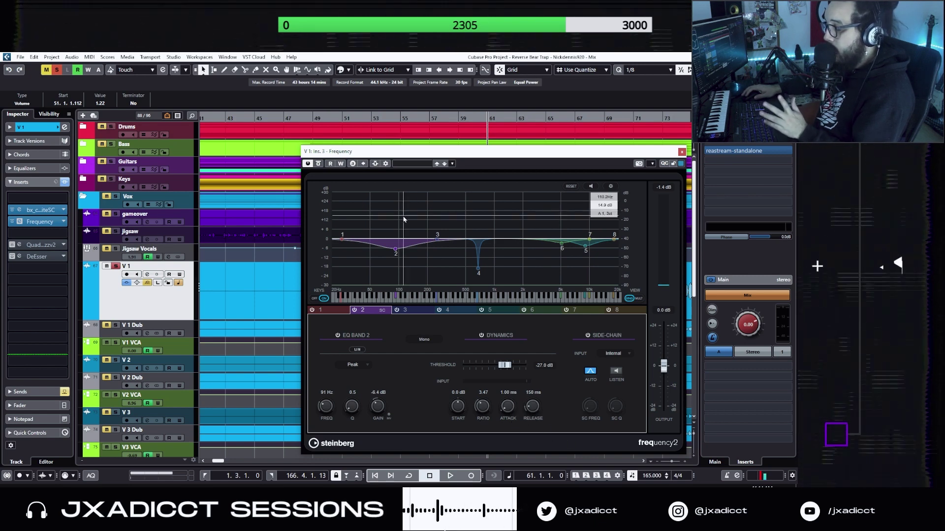
pyautogui.press('space')
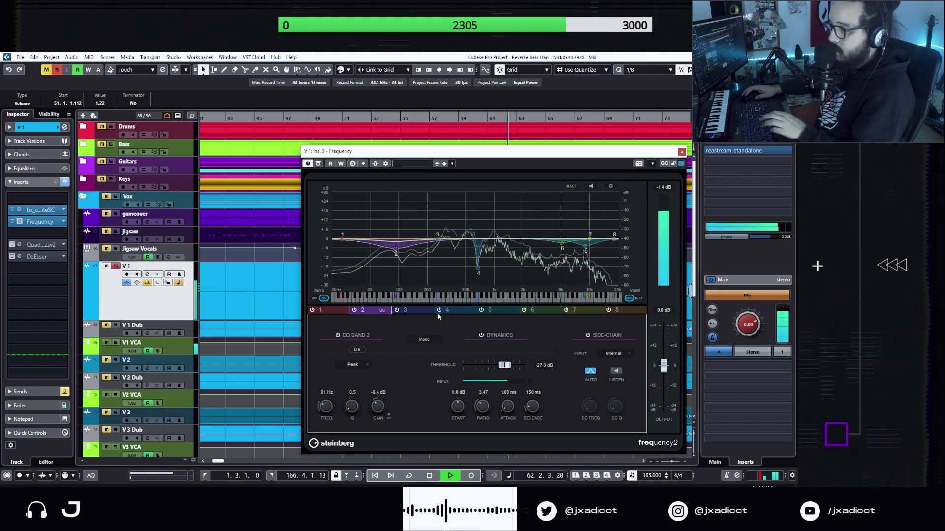
pyautogui.press('space')
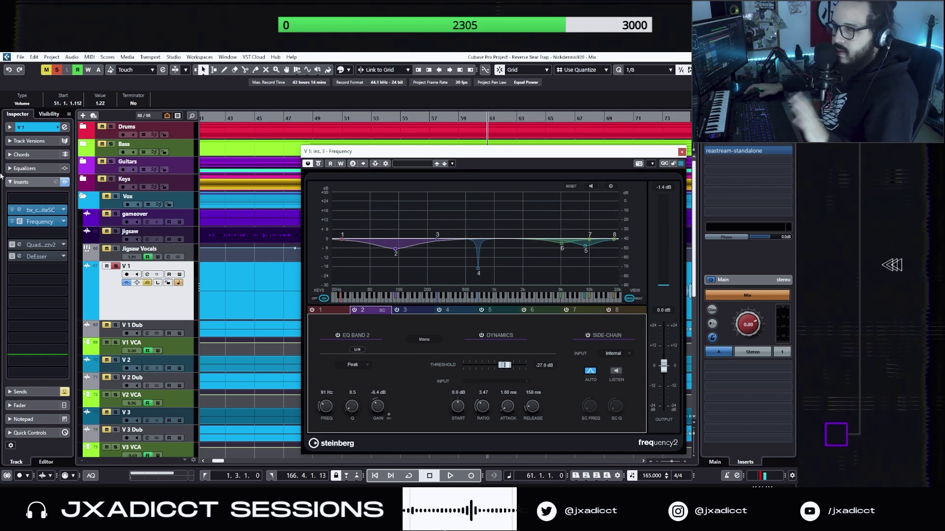
# Close the Frequency editor, activate V 1's Quadrafuzz v2 insert and place its editor over the arrangement
pyautogui.click(681, 151)
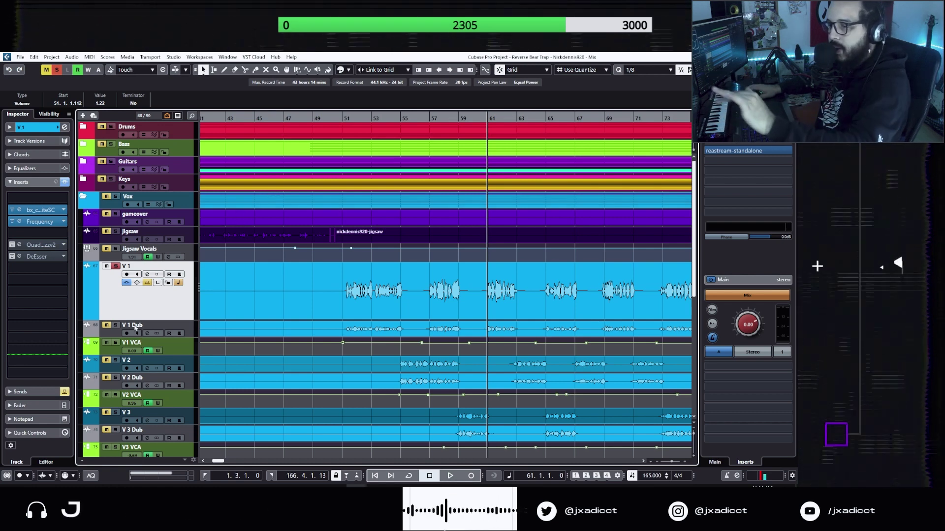
pyautogui.click(23, 246)
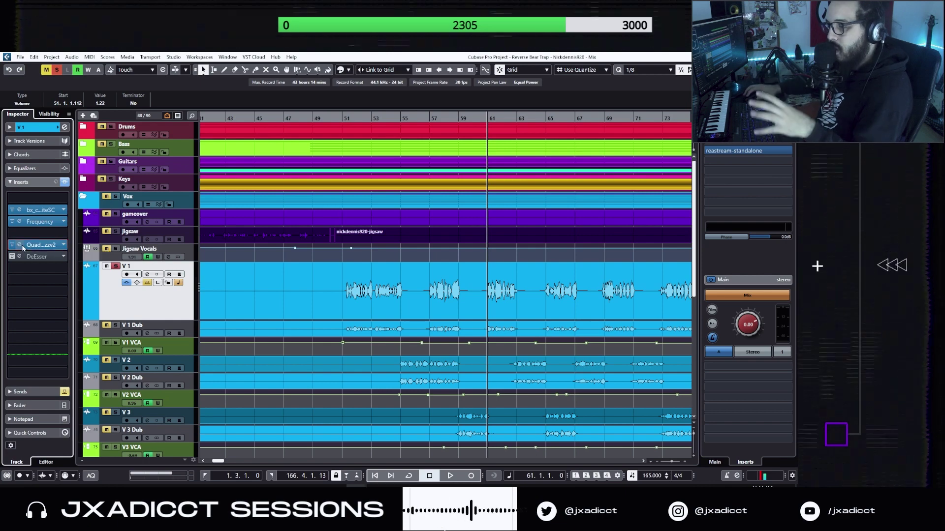
pyautogui.moveTo(311, 148); pyautogui.dragTo(331, 143)
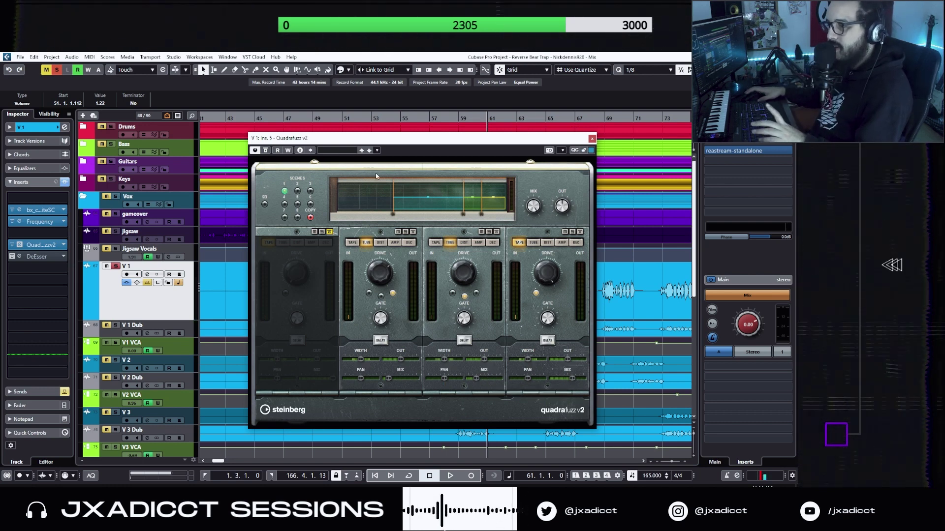
pyautogui.moveTo(295, 142); pyautogui.dragTo(302, 144)
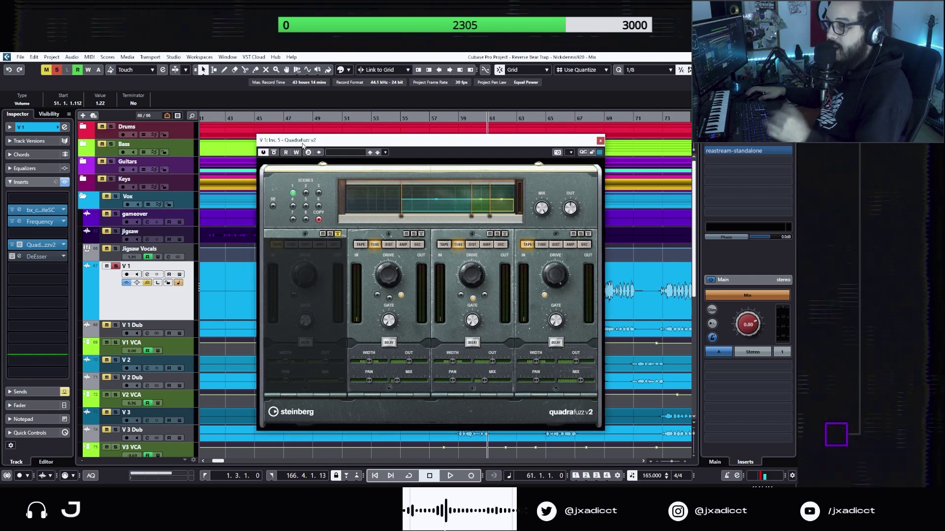
# Compare V 1's vocal with Quadrafuzz v2 bypassed and engaged, playing from bars 61 and 51
pyautogui.press('space')
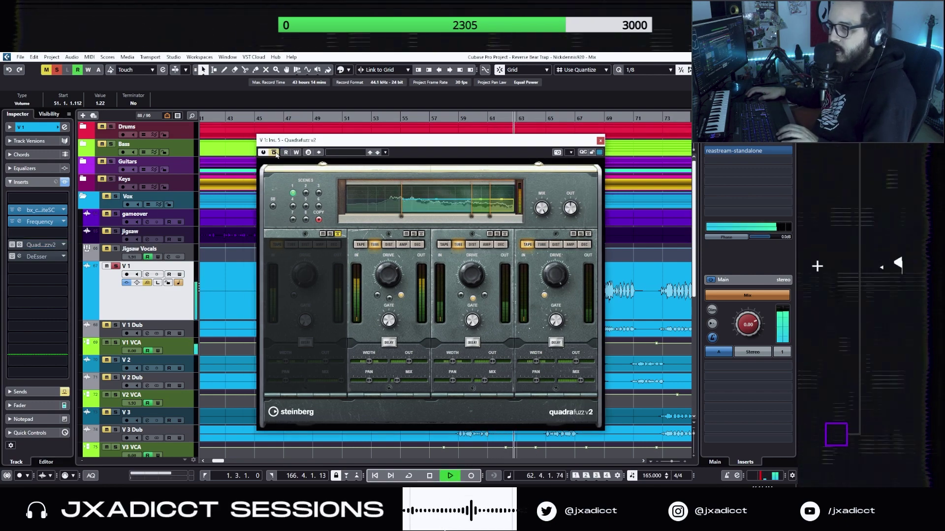
pyautogui.press('space')
pyautogui.press('space')
pyautogui.click(275, 153)
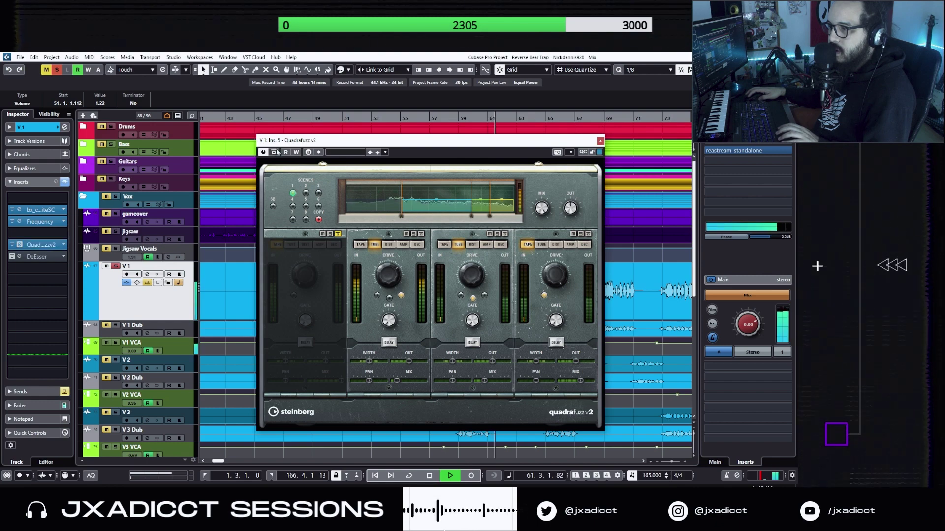
pyautogui.moveTo(288, 141); pyautogui.dragTo(408, 138)
pyautogui.click(348, 119)
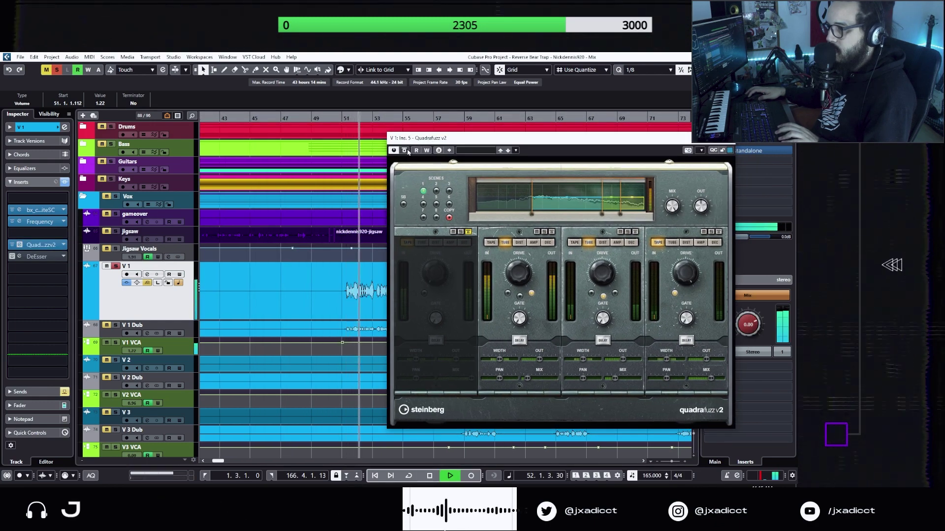
pyautogui.click(406, 152)
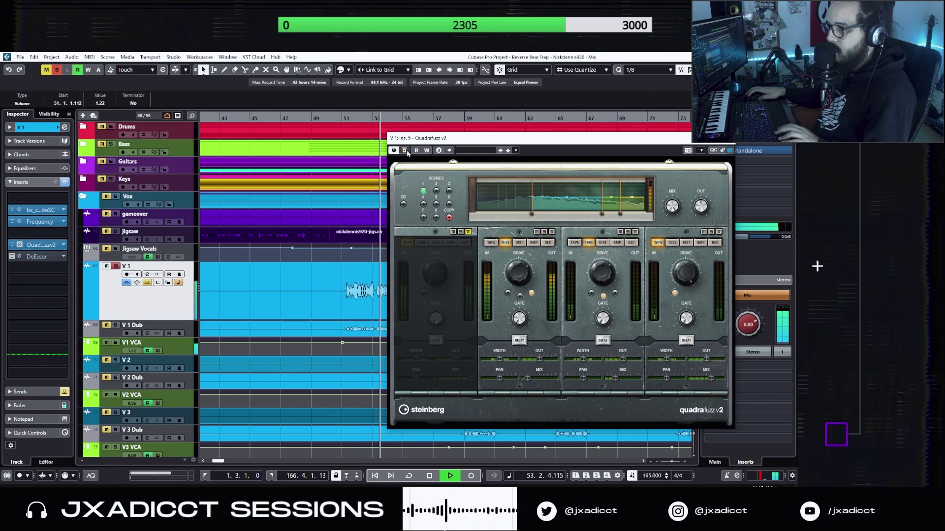
pyautogui.press('space')
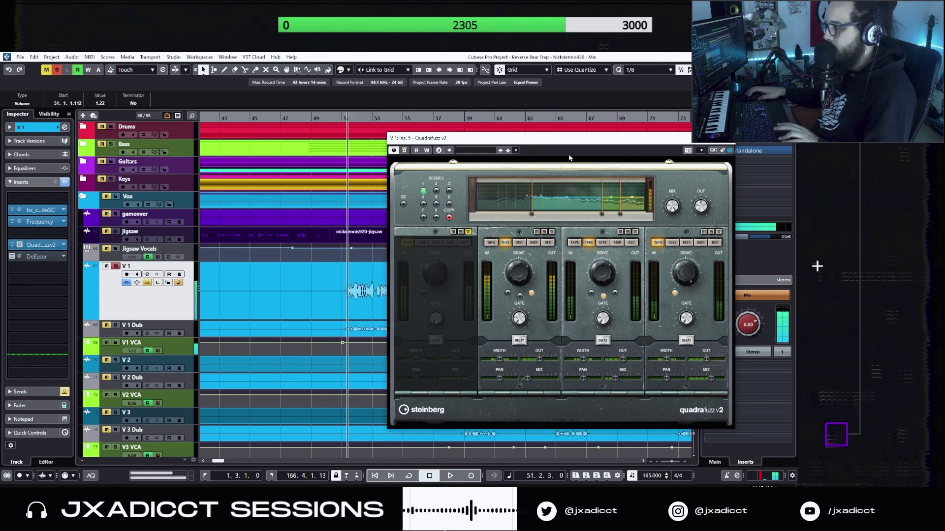
# Recentre the Quadrafuzz editor and solo its second, third and fourth bands in turn while playing the vocal
pyautogui.moveTo(564, 171); pyautogui.dragTo(402, 186)
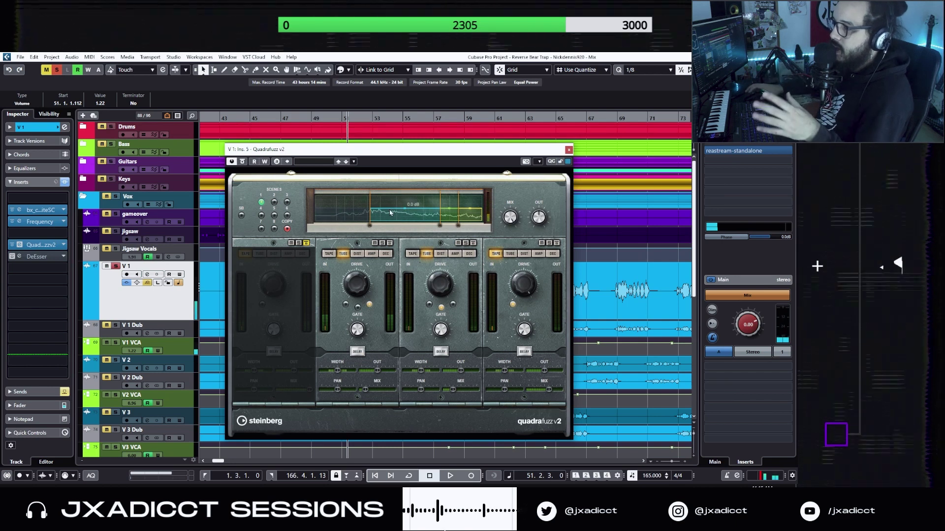
pyautogui.click(383, 244)
pyautogui.press('space')
pyautogui.press('space')
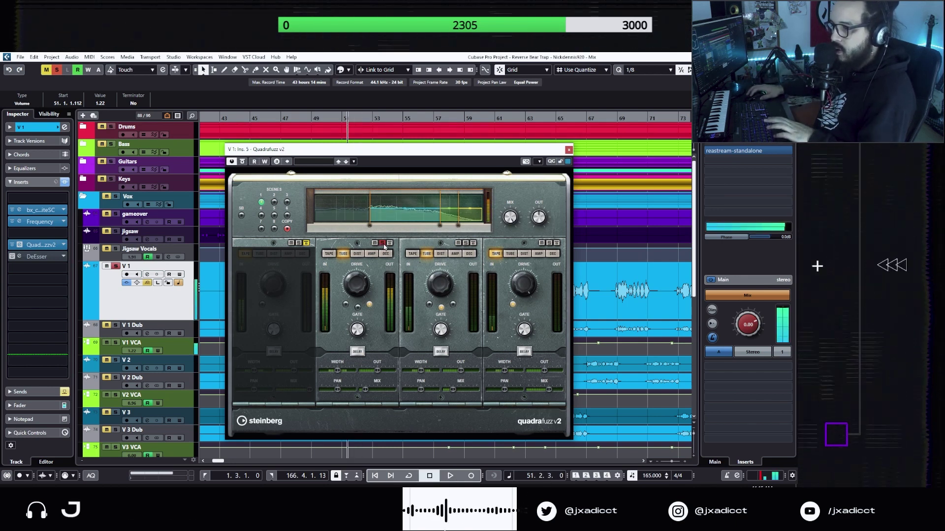
pyautogui.click(382, 243)
pyautogui.click(466, 243)
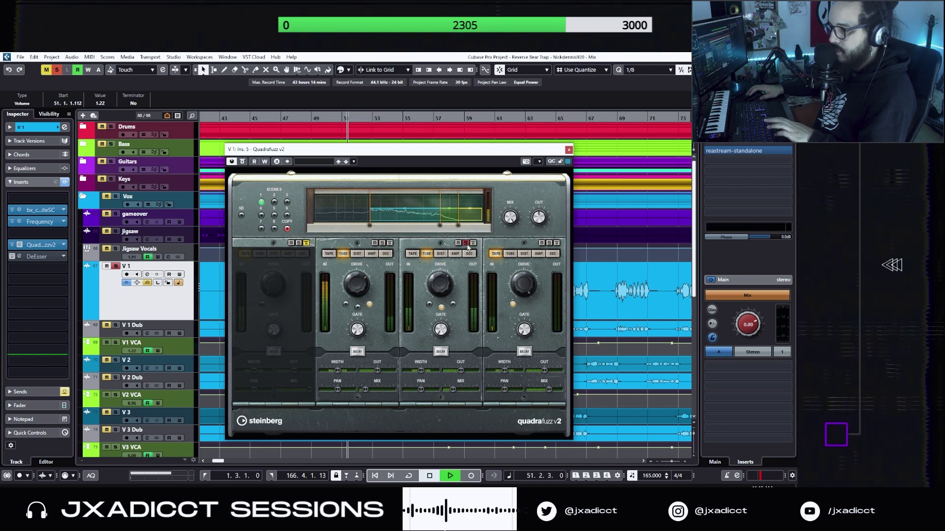
pyautogui.press('space')
pyautogui.click(550, 243)
pyautogui.press('space')
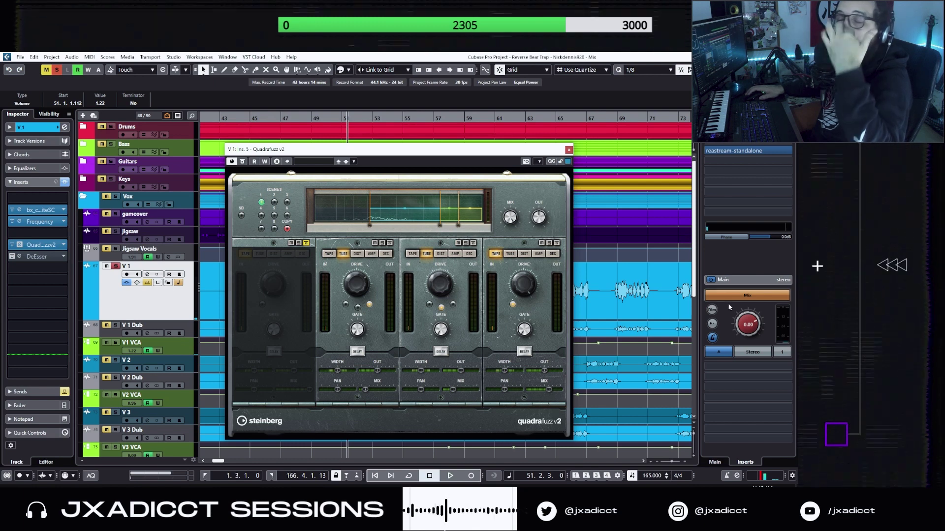
# Toggle the bypass of Quadrafuzz's fourth band repeatedly during playback to compare its effect on the vocal
pyautogui.press('space')
pyautogui.click(557, 244)
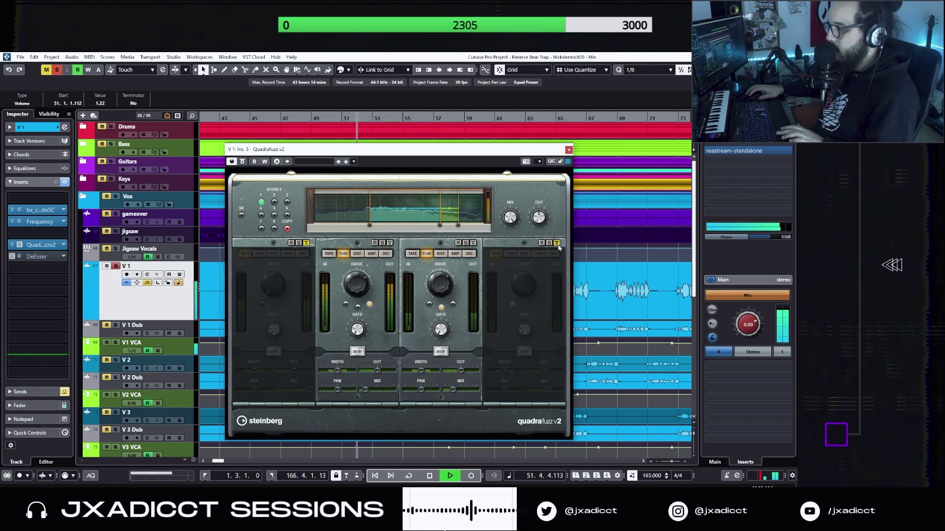
pyautogui.click(557, 244)
pyautogui.click(557, 244)
pyautogui.click(557, 244)
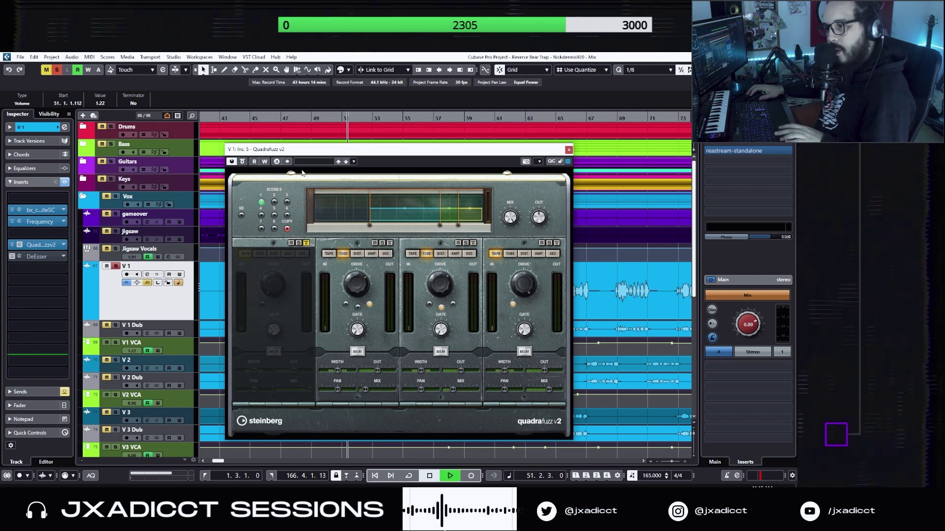
# Play V 1's vocal from bar 51 and compare it with Quadrafuzz v2 bypassed and engaged
pyautogui.press('space')
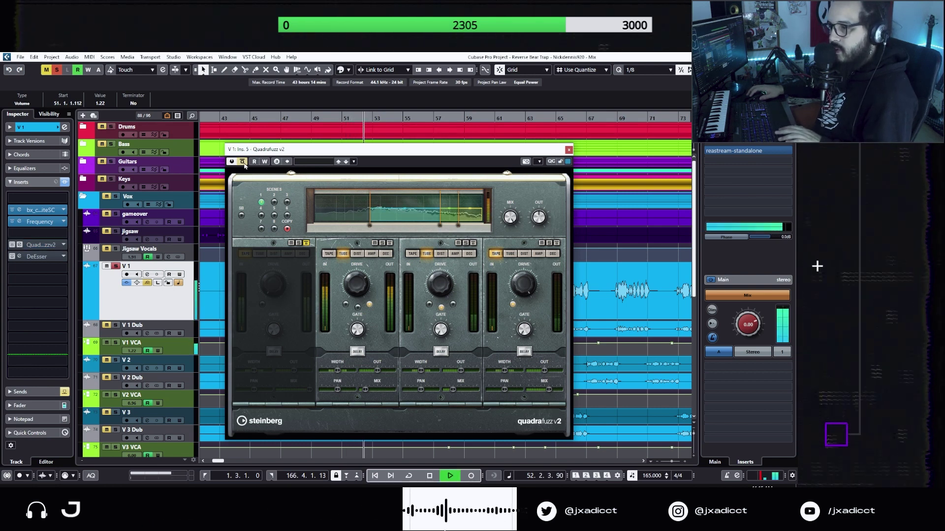
pyautogui.press('space')
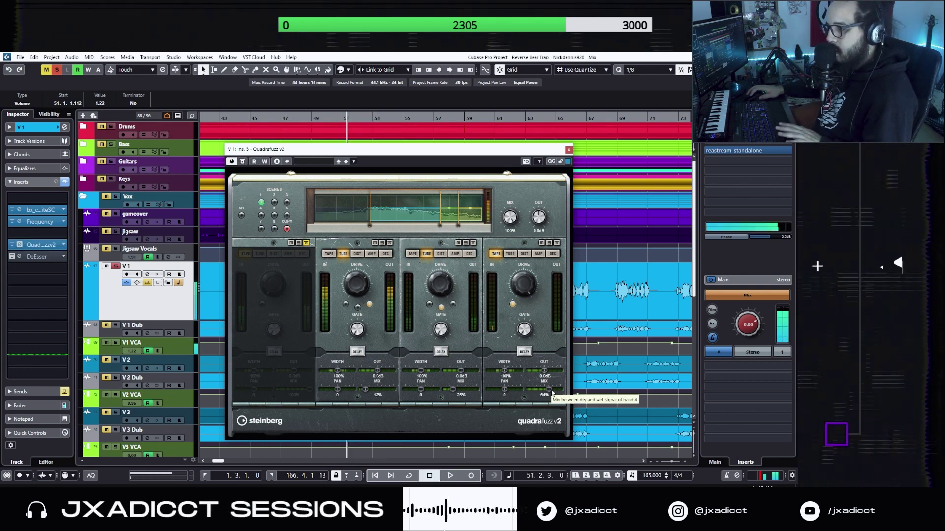
# Activate V 1's DeEsser insert, audition the vocal through it and close both plug-in editors
pyautogui.click(19, 257)
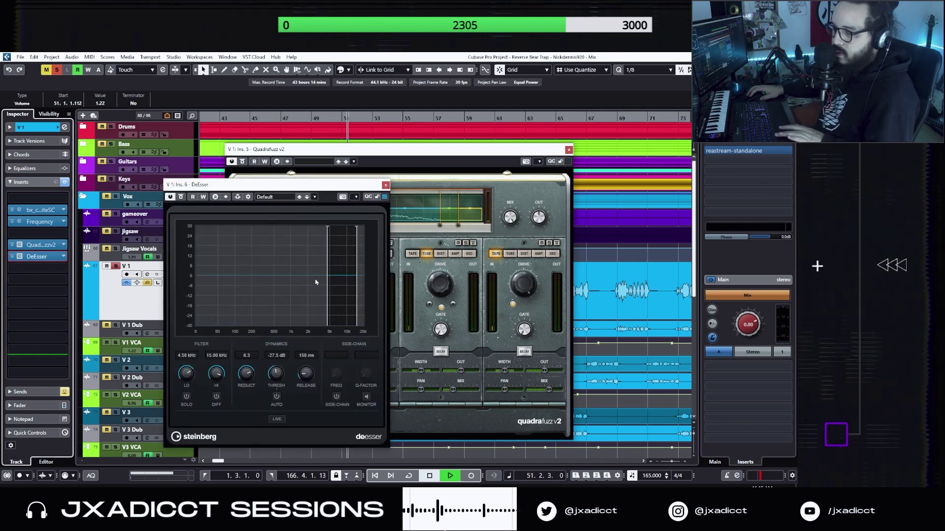
pyautogui.press('space')
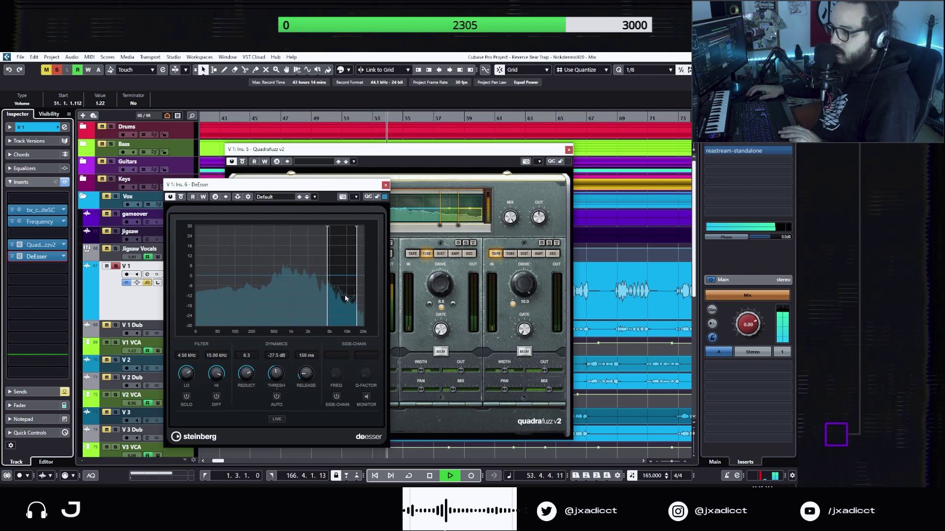
pyautogui.press('space')
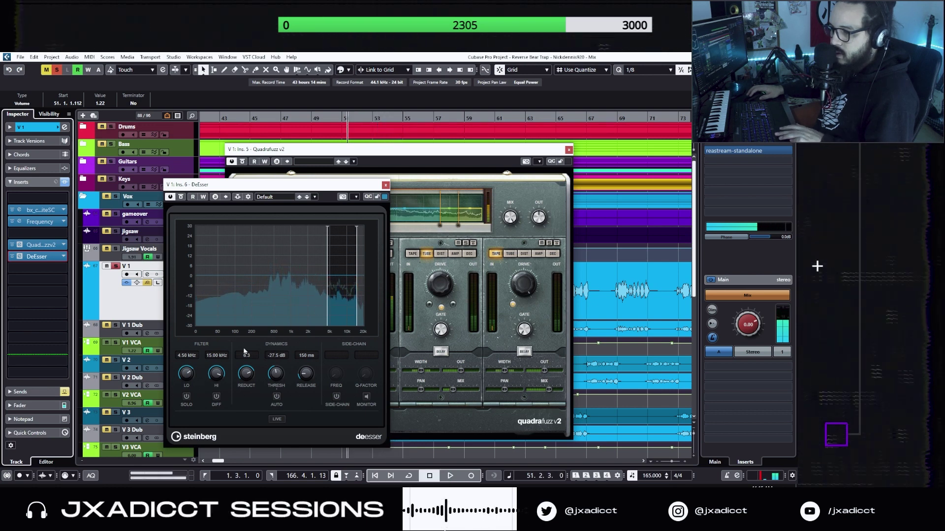
pyautogui.click(386, 186)
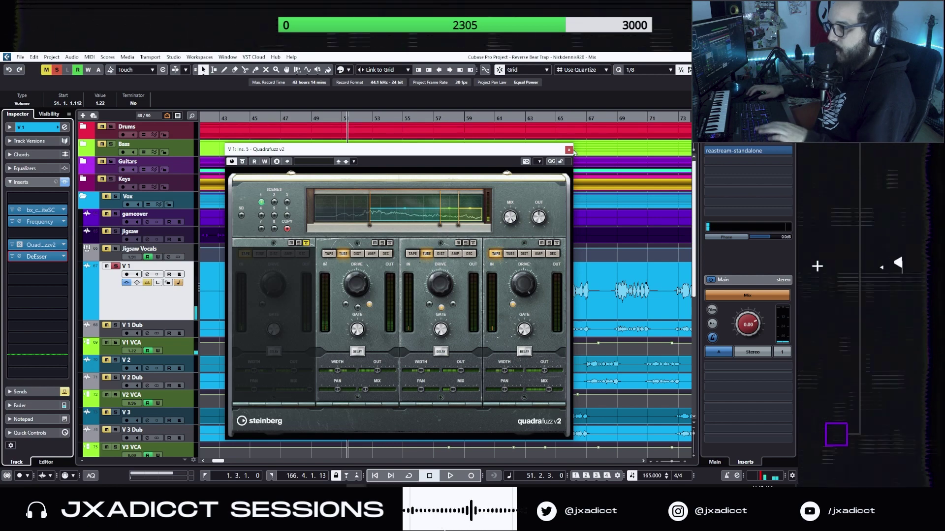
pyautogui.click(569, 150)
# Enlarge the V 1 Dub track's lane and inspect the settings of its Doubler2 Stereo insert
pyautogui.click(170, 326)
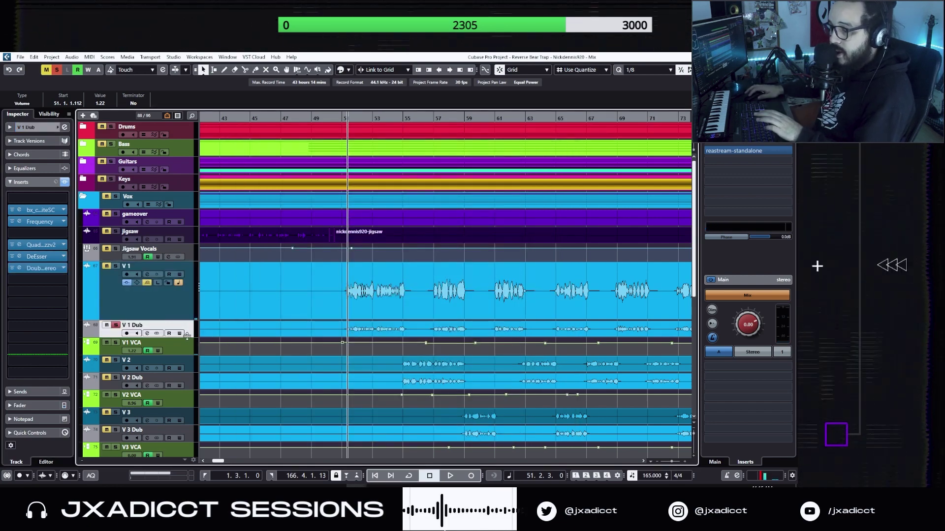
pyautogui.moveTo(193, 340); pyautogui.dragTo(193, 366)
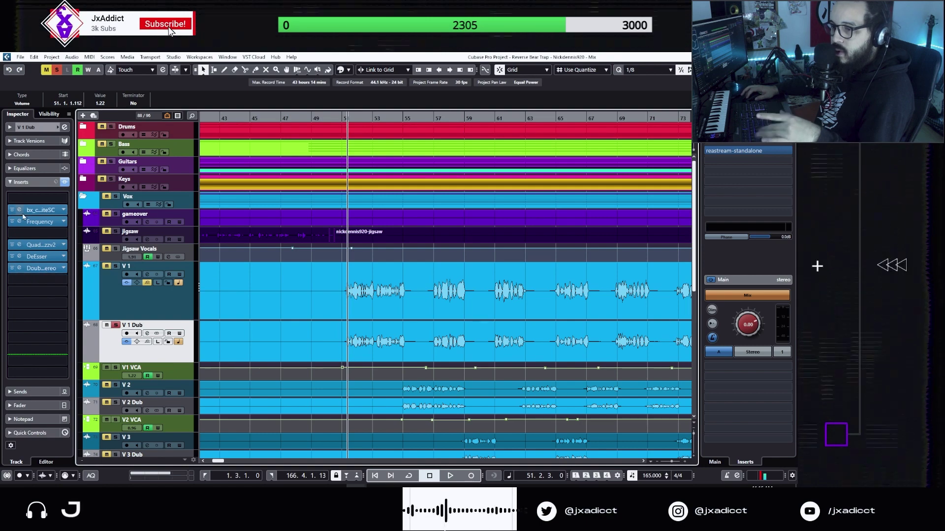
pyautogui.click(20, 268)
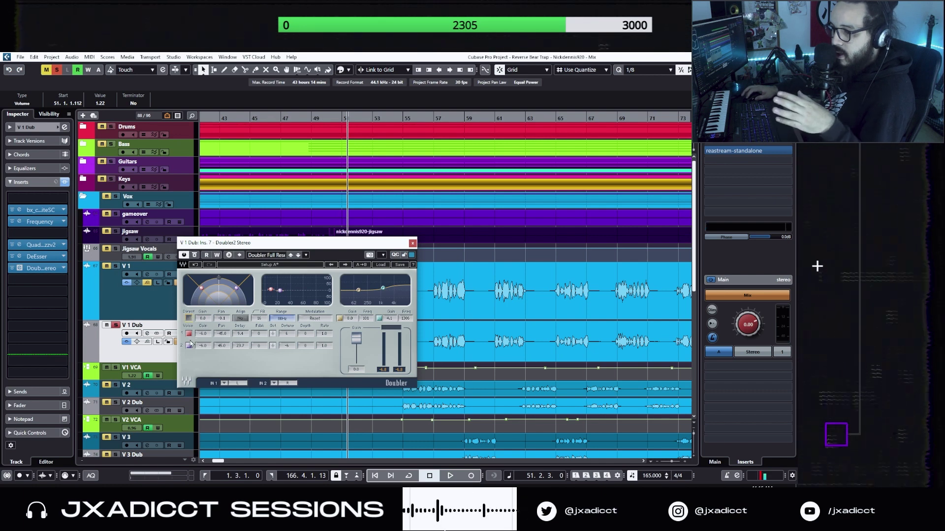
pyautogui.click(412, 244)
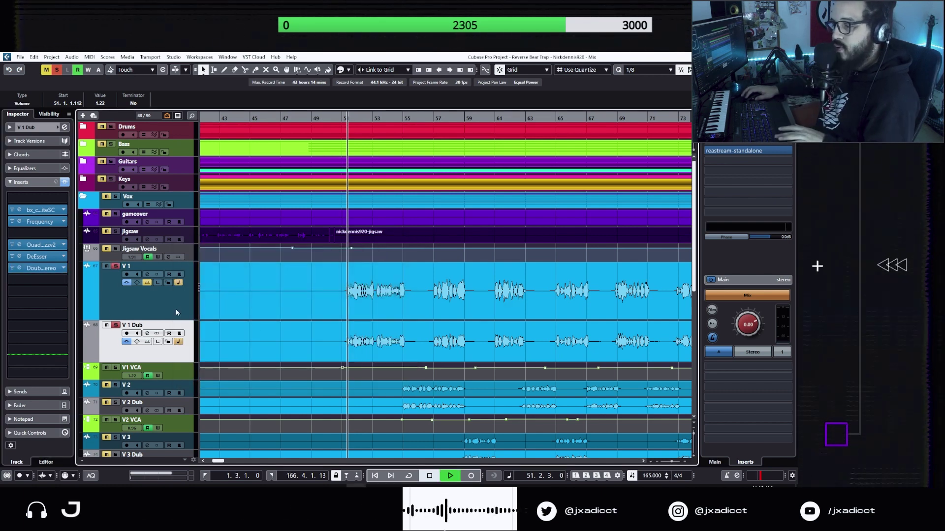
# Play V 1 and V 1 Dub together, then switch between both tracks to compare their insert chains
pyautogui.press('space')
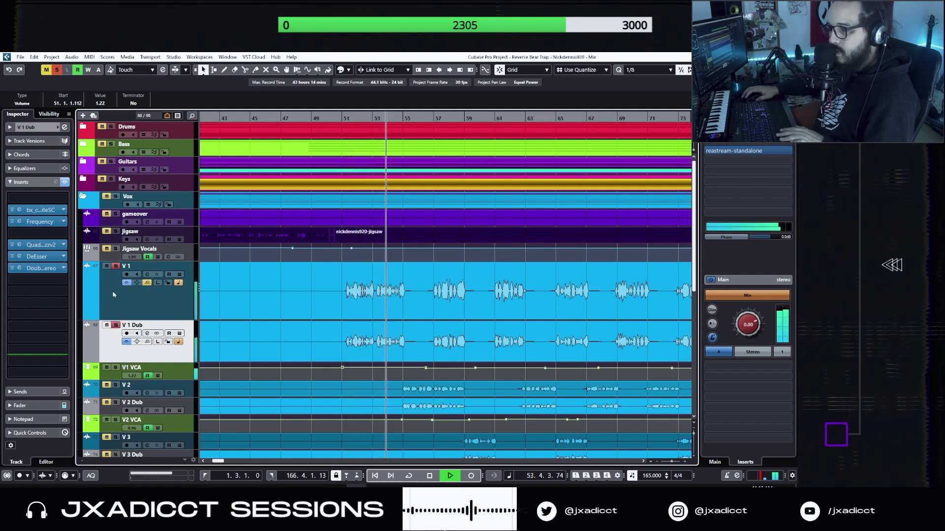
pyautogui.press('space')
pyautogui.click(123, 309)
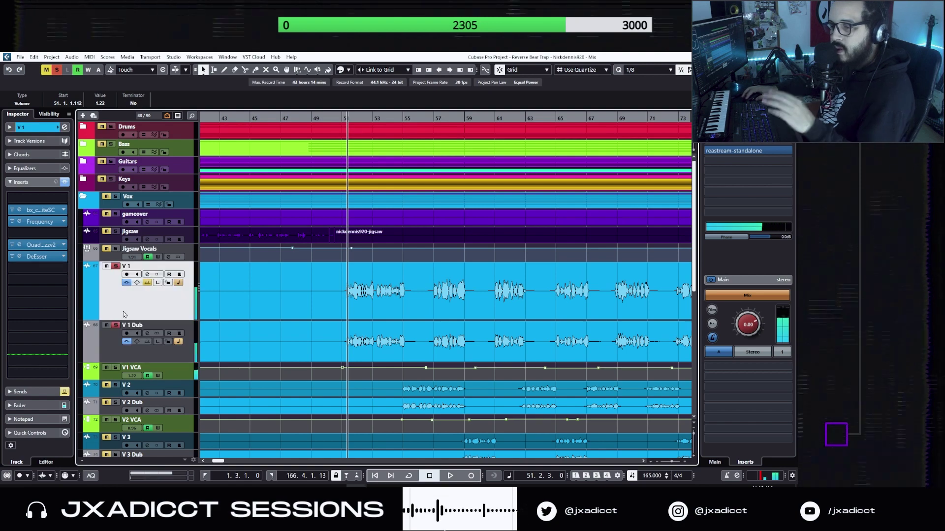
pyautogui.click(95, 350)
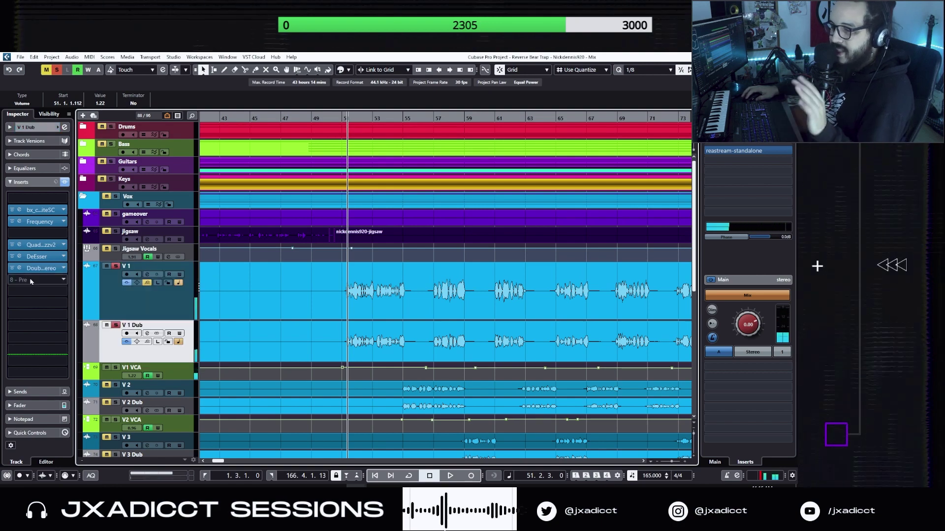
pyautogui.click(127, 306)
pyautogui.click(129, 352)
# Deactivate all solos and enlarge the V1 VCA track's lane to show its volume automation
pyautogui.scroll(-2, 132, 347)
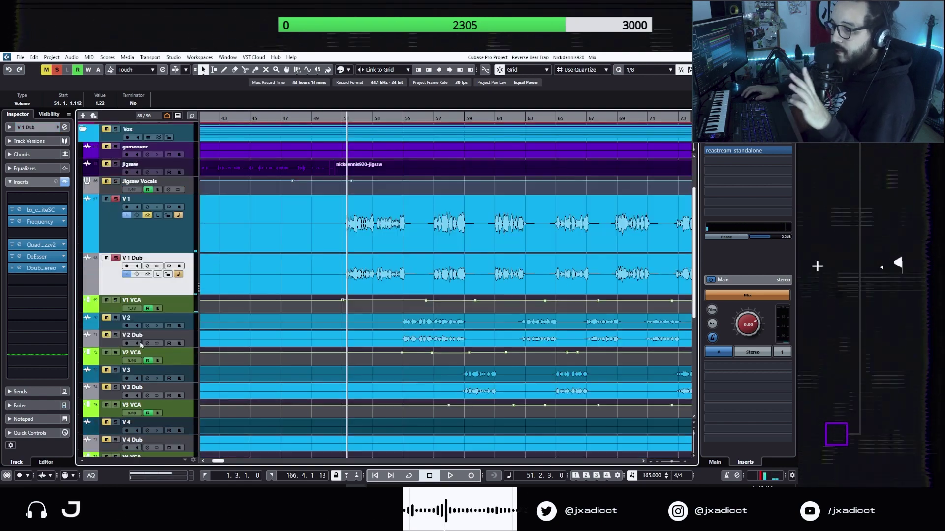
pyautogui.click(57, 69)
pyautogui.click(186, 305)
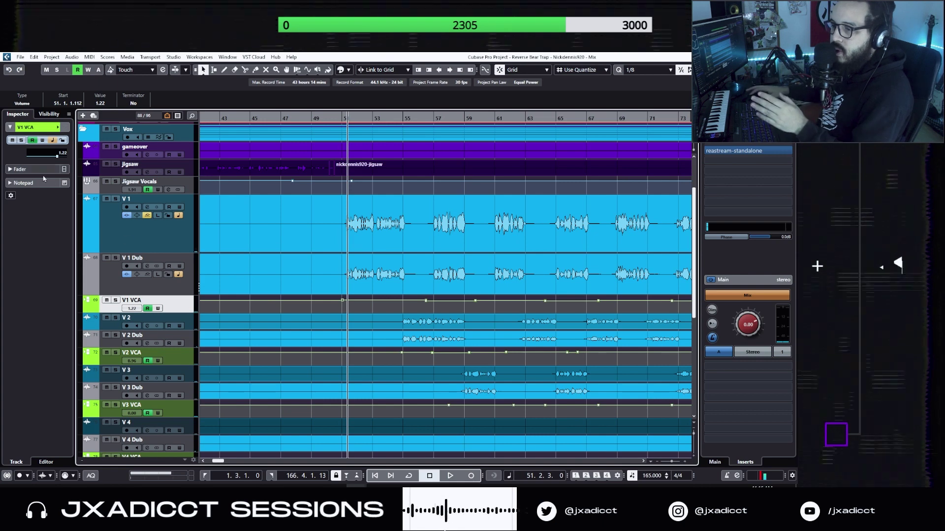
pyautogui.click(175, 244)
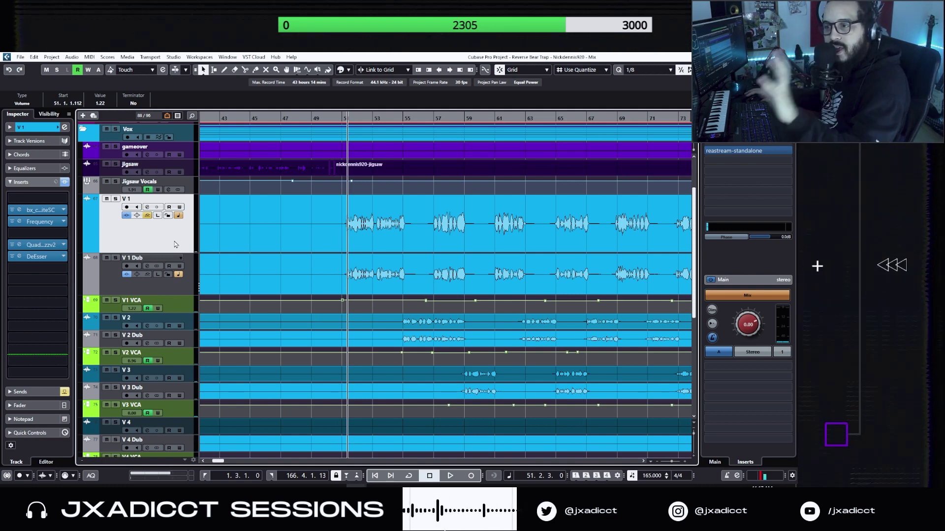
pyautogui.click(192, 292)
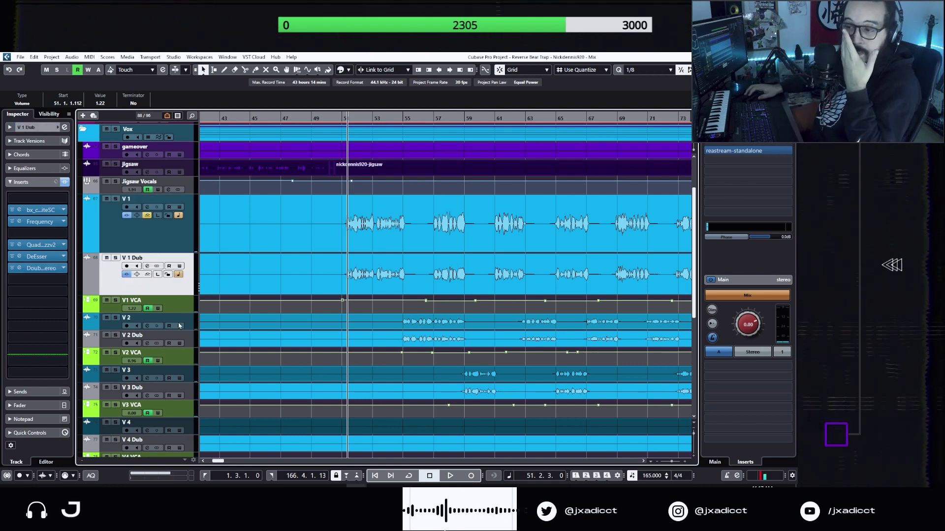
pyautogui.moveTo(192, 314); pyautogui.dragTo(192, 350)
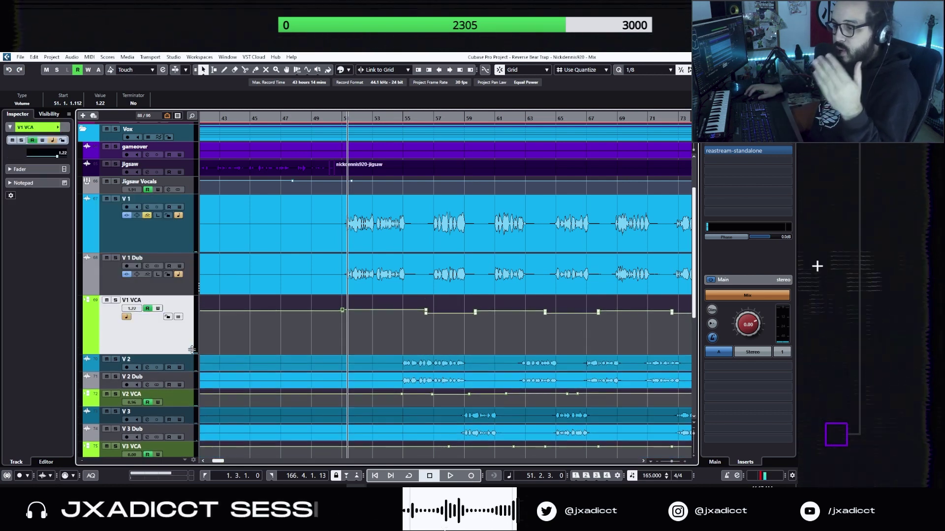
# Step through V 1, V 1 Dub, V 2 and V 2 Dub to point out the lead and dub vocal pairs
pyautogui.click(176, 230)
pyautogui.click(160, 291)
pyautogui.click(169, 245)
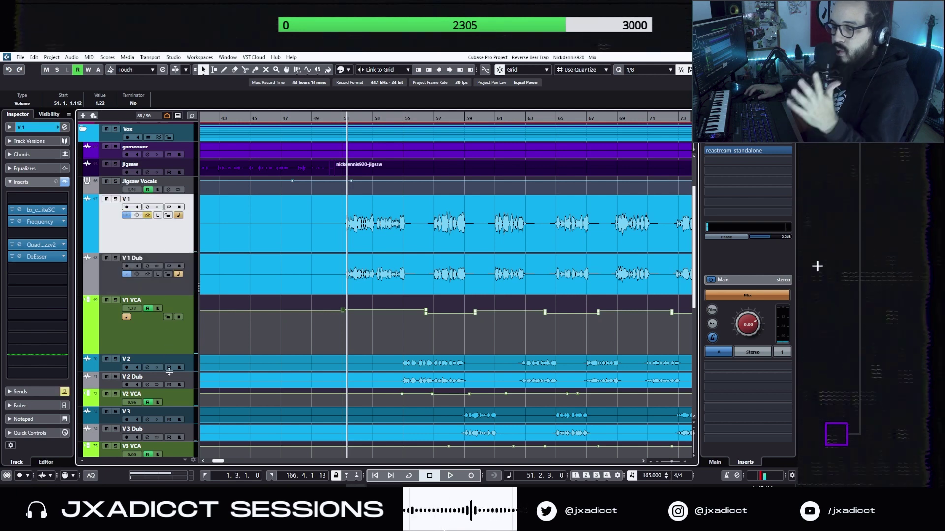
pyautogui.click(191, 369)
pyautogui.click(190, 383)
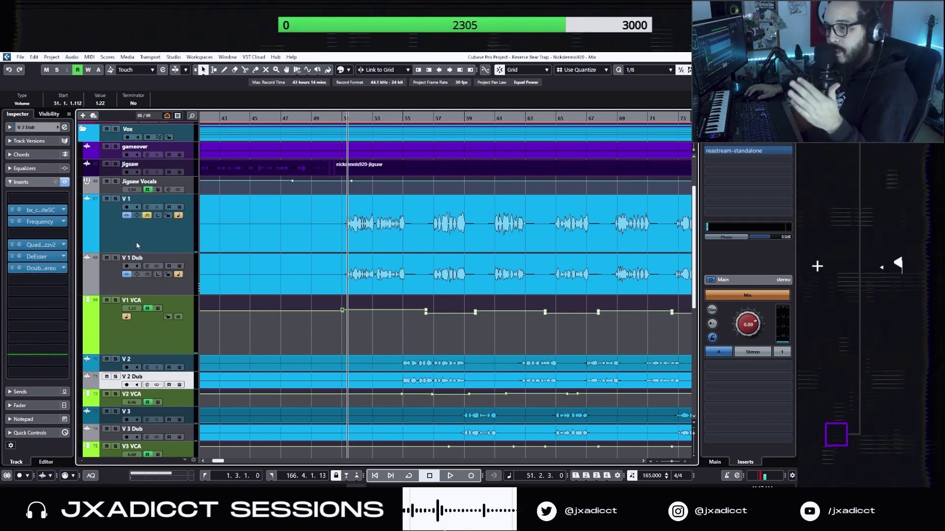
pyautogui.click(163, 232)
pyautogui.click(158, 290)
pyautogui.click(189, 363)
pyautogui.click(180, 385)
pyautogui.click(181, 386)
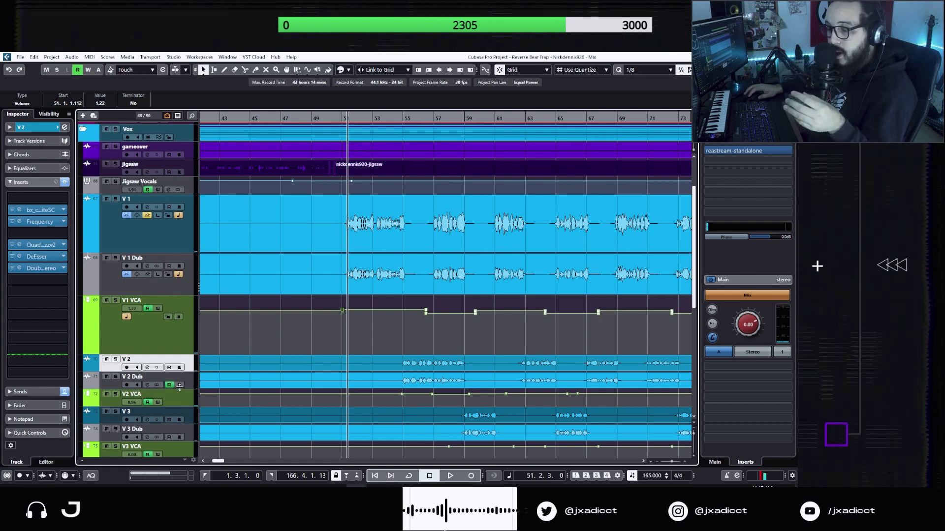
# Select the V1, V2 and V3 VCA tracks in turn to show the VCA assigned to each vocal pair
pyautogui.click(156, 335)
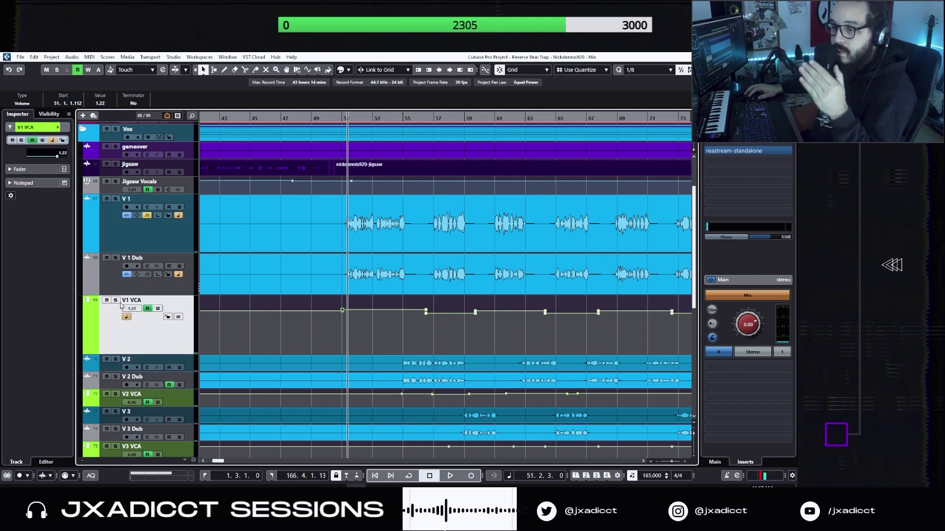
pyautogui.click(138, 396)
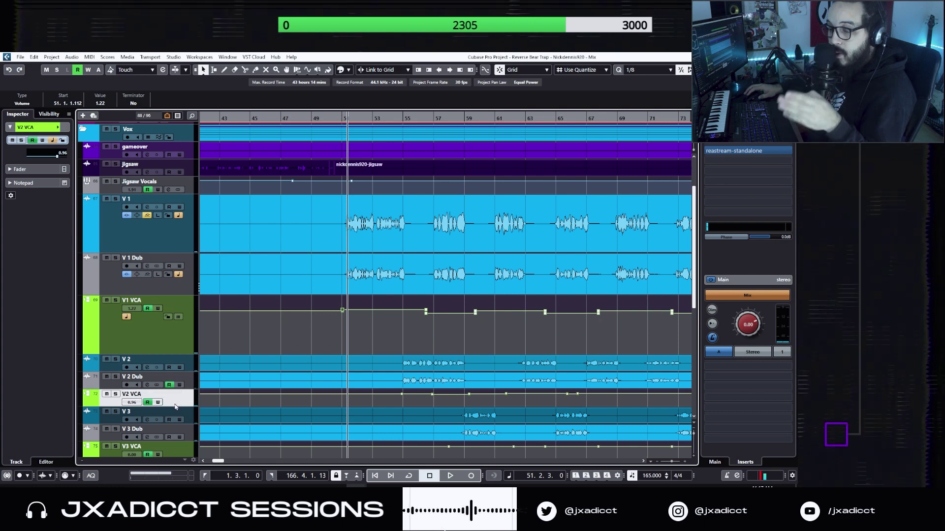
pyautogui.scroll(-3, 177, 399)
pyautogui.click(184, 389)
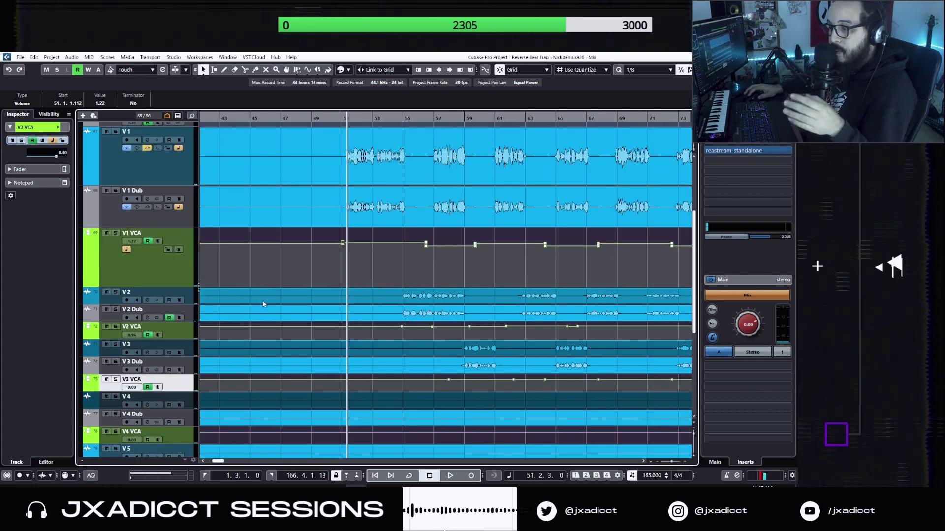
# Review V1 VCA's volume automation, switching between it and the V 1 and V 1 Dub tracks it controls
pyautogui.click(179, 266)
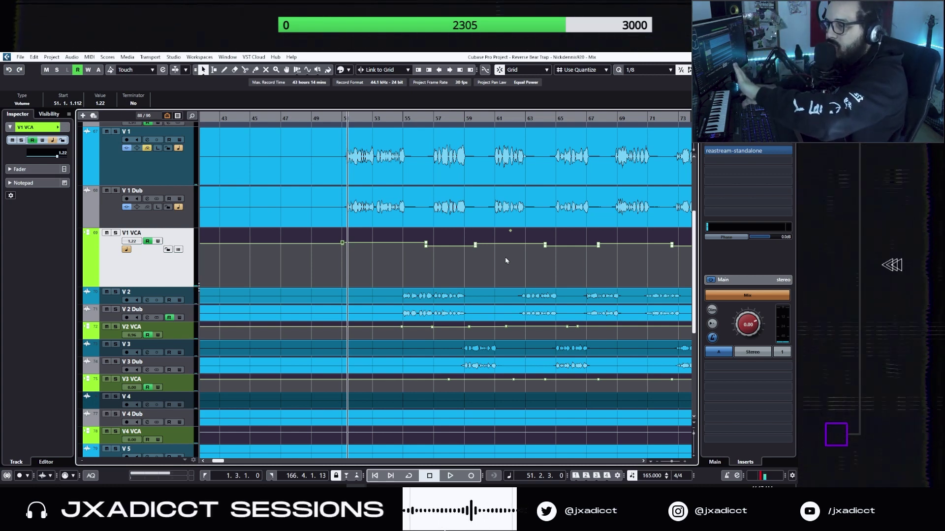
pyautogui.click(180, 215)
pyautogui.click(171, 171)
pyautogui.click(169, 218)
pyautogui.click(163, 273)
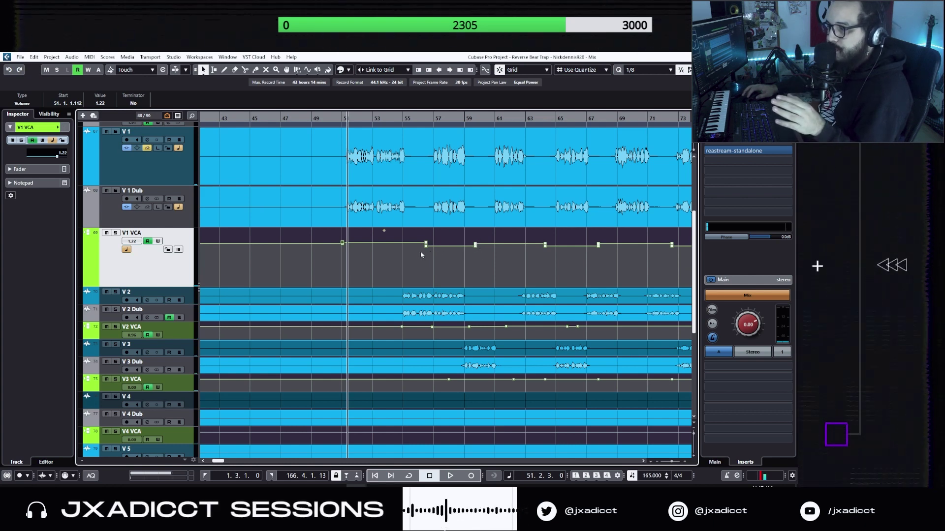
pyautogui.click(161, 222)
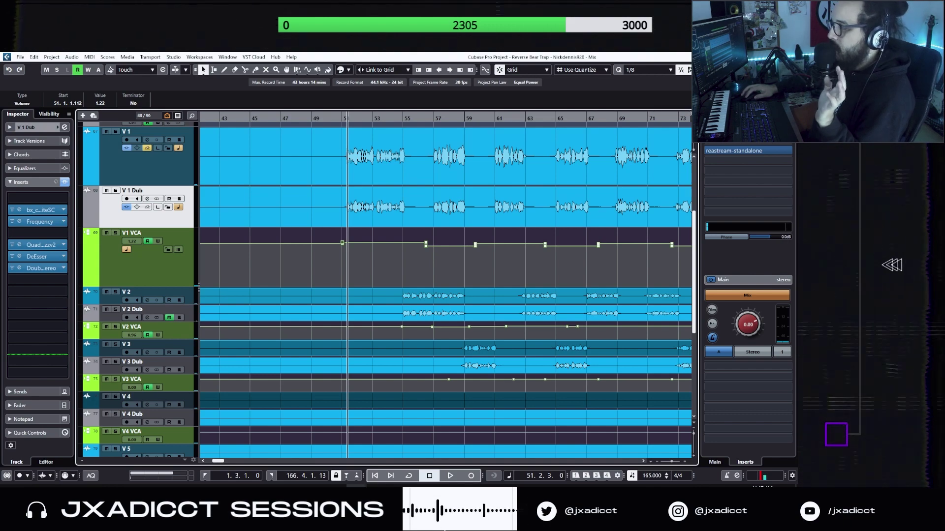
# Show the MixConsole below the arrangement and reduce the height of all track rows
pyautogui.hotkey('alt', 'F3')
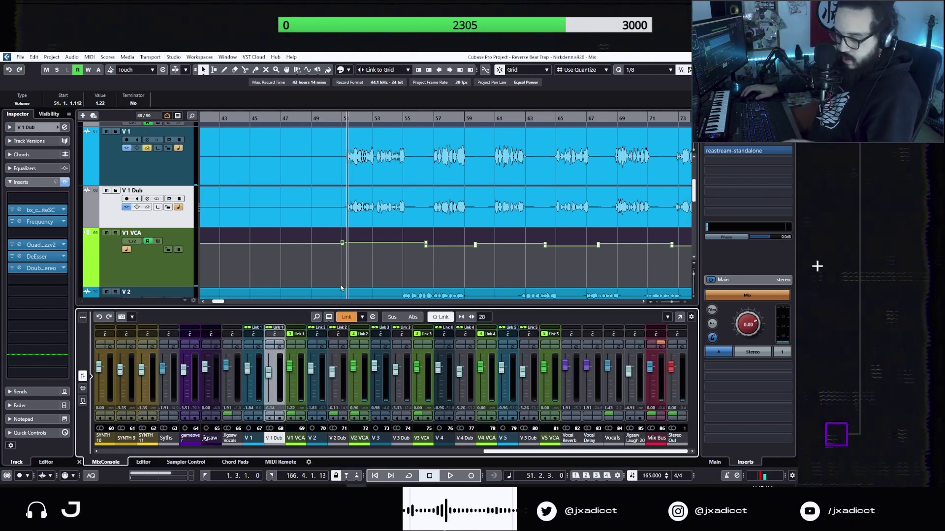
pyautogui.hotkey('shift', 'g')
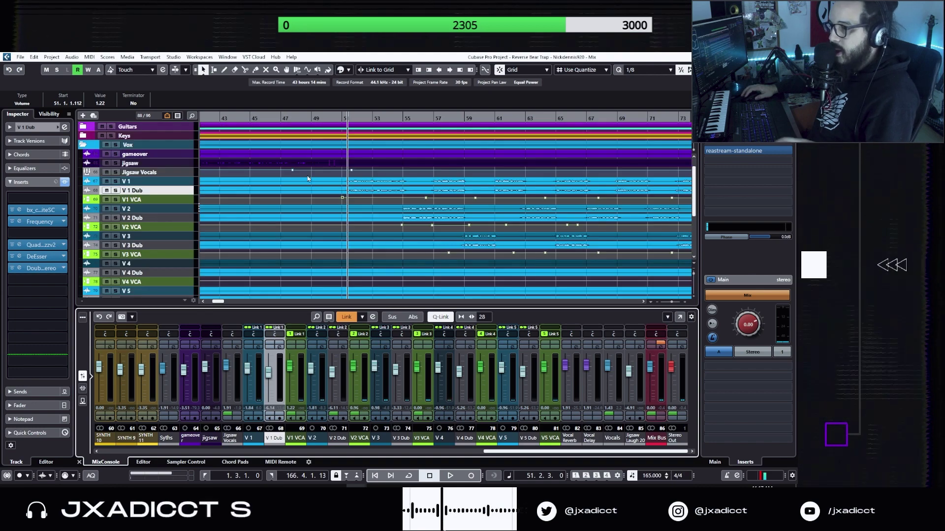
# Play the mix from just before bar 51 with V1 VCA selected to observe its fader driving V 1 and V 1 Dub
pyautogui.click(340, 122)
pyautogui.click(189, 200)
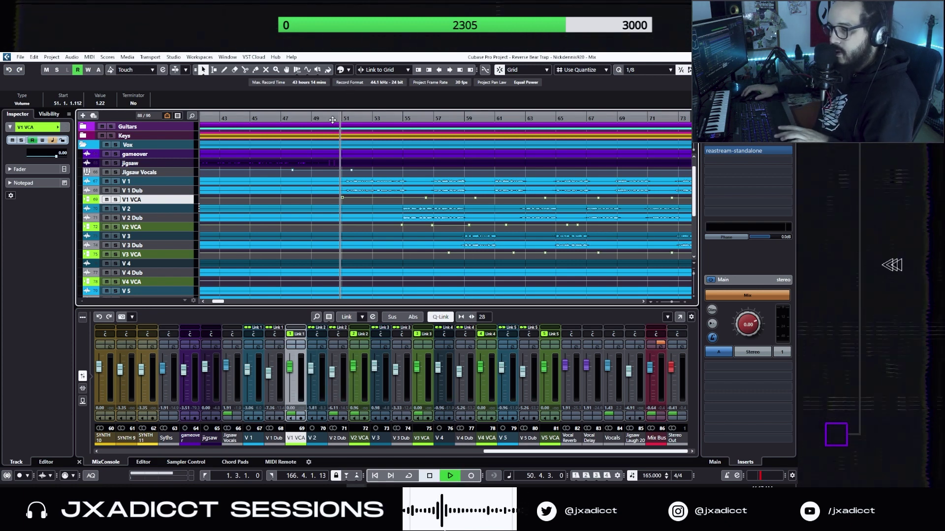
pyautogui.press('space')
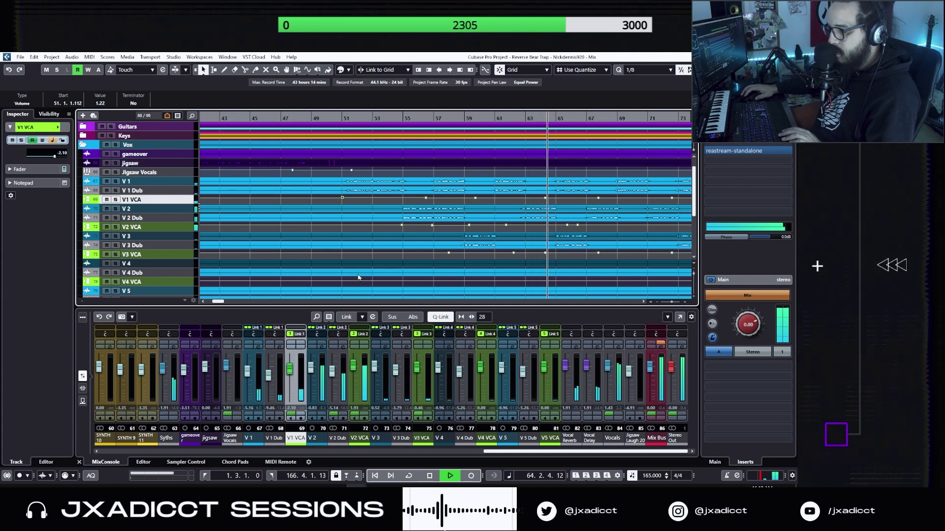
pyautogui.press('space')
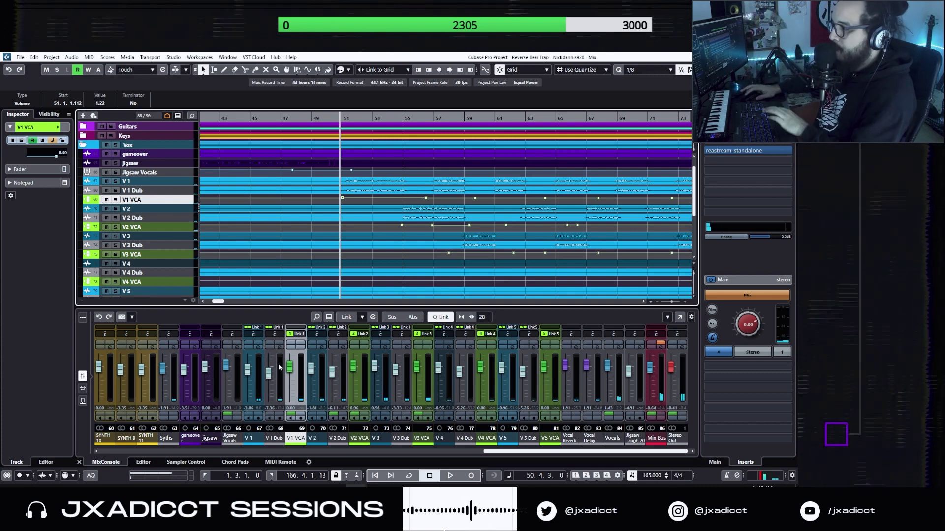
# Select the V 1 and V 1 Dub channels in the MixConsole and show the option to add a VCA fader to the selected channels
pyautogui.click(249, 429)
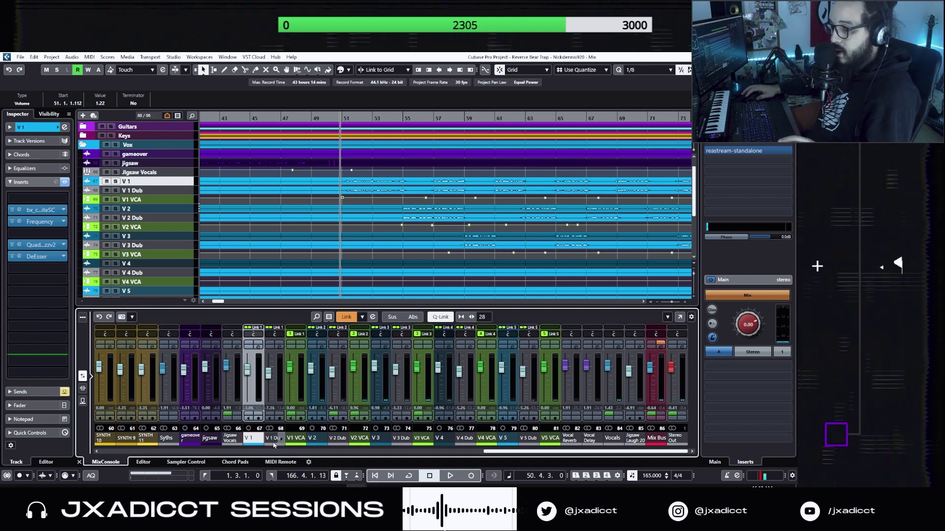
pyautogui.keyDown('ctrl'); pyautogui.click(270, 440); pyautogui.keyUp('ctrl')
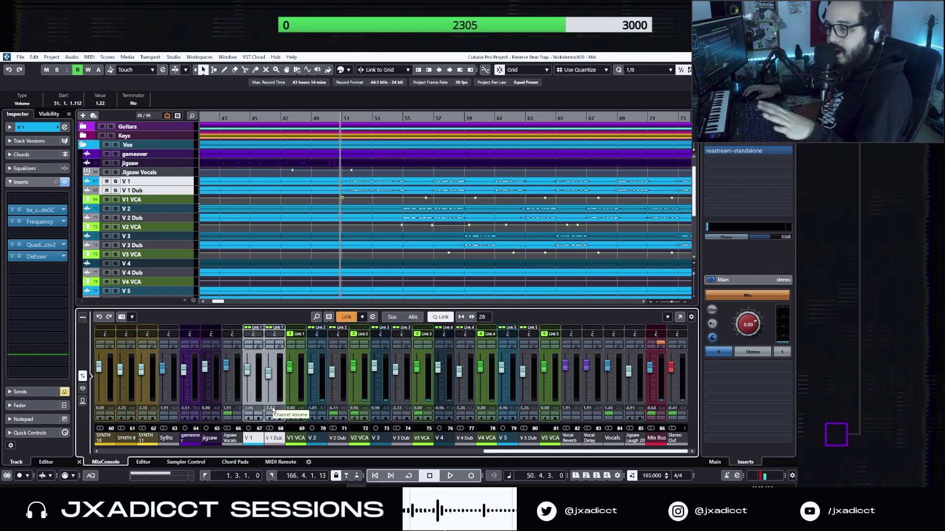
pyautogui.rightClick(249, 445)
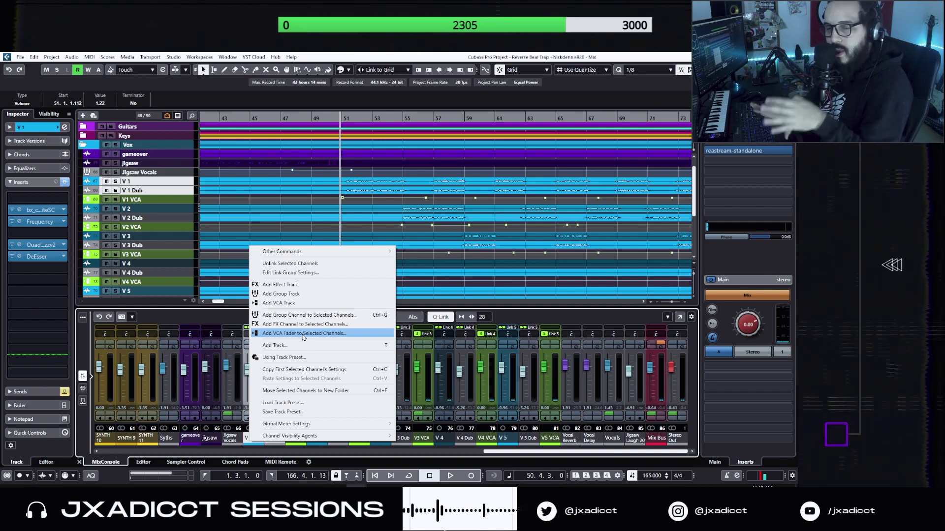
pyautogui.click(373, 56)
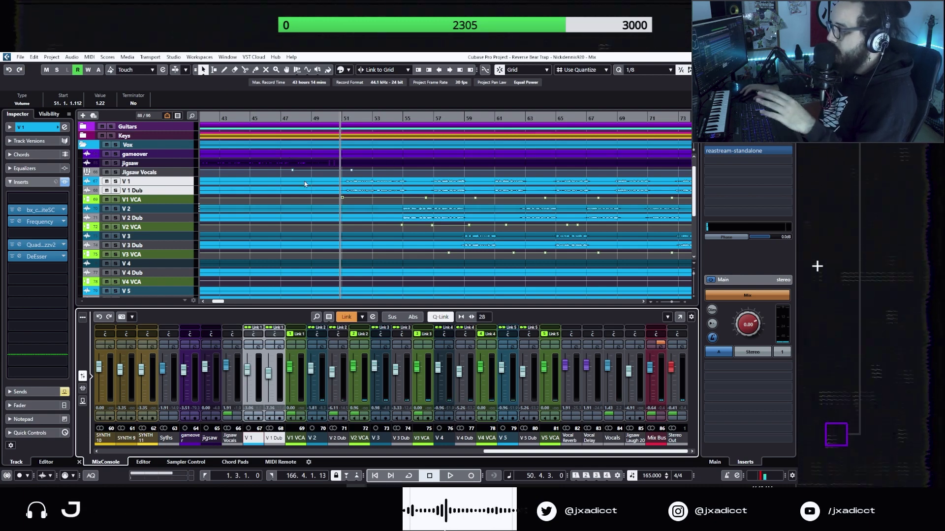
# Hide the MixConsole and solo the V 1 track
pyautogui.click(170, 199)
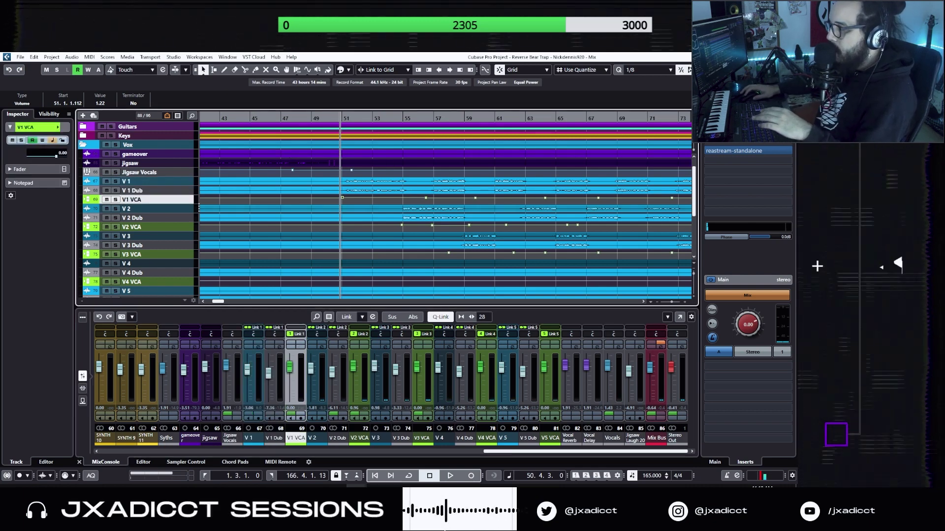
pyautogui.hotkey('ctrl', 'alt', 'e')
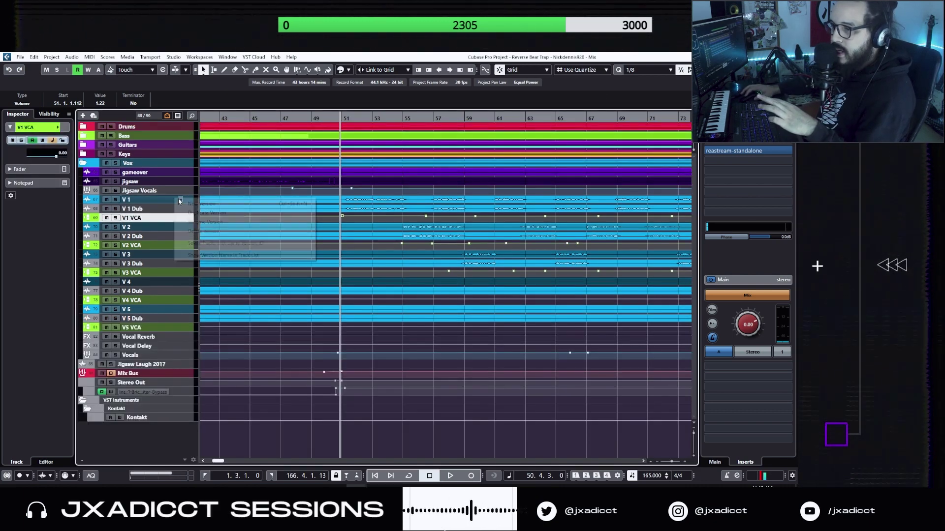
pyautogui.click(180, 201)
pyautogui.click(115, 201)
pyautogui.click(116, 200)
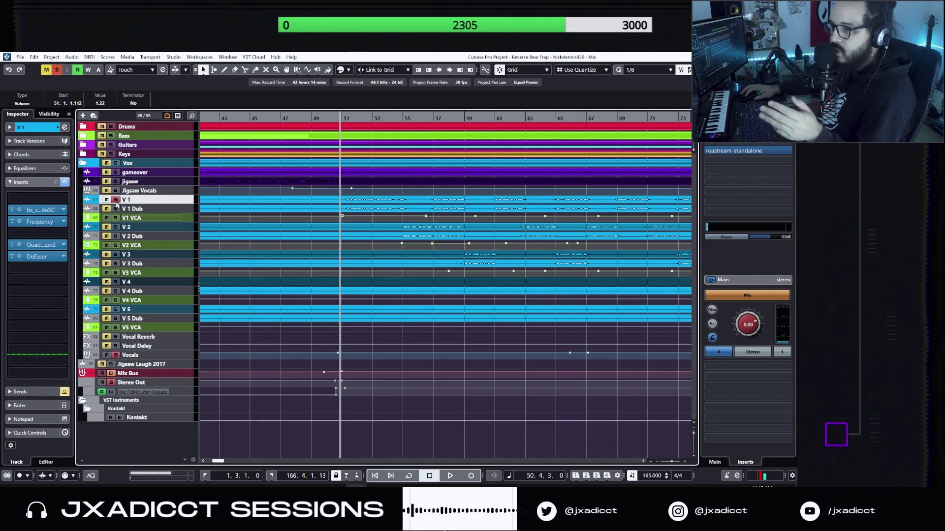
# Show V 1's sends and solo the Vocal Reverb and Vocal Delay tracks
pyautogui.click(40, 392)
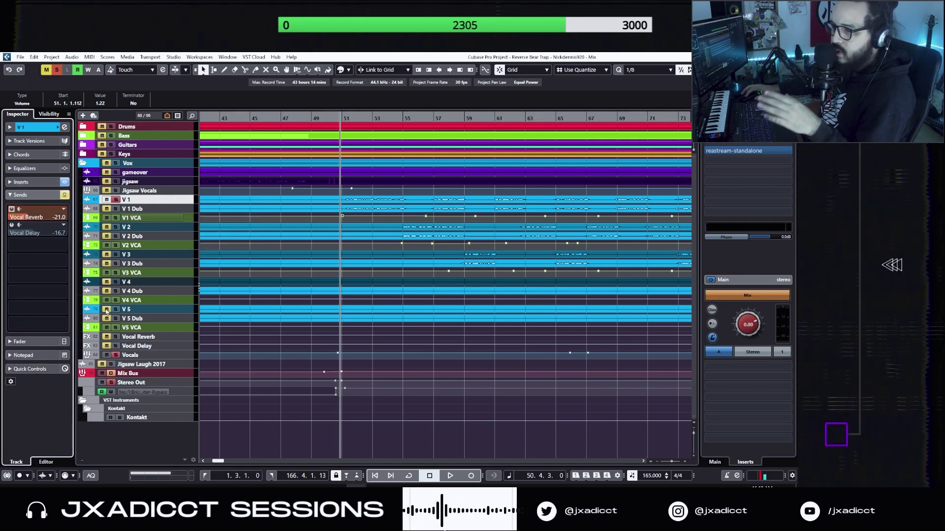
pyautogui.click(115, 337)
pyautogui.click(116, 346)
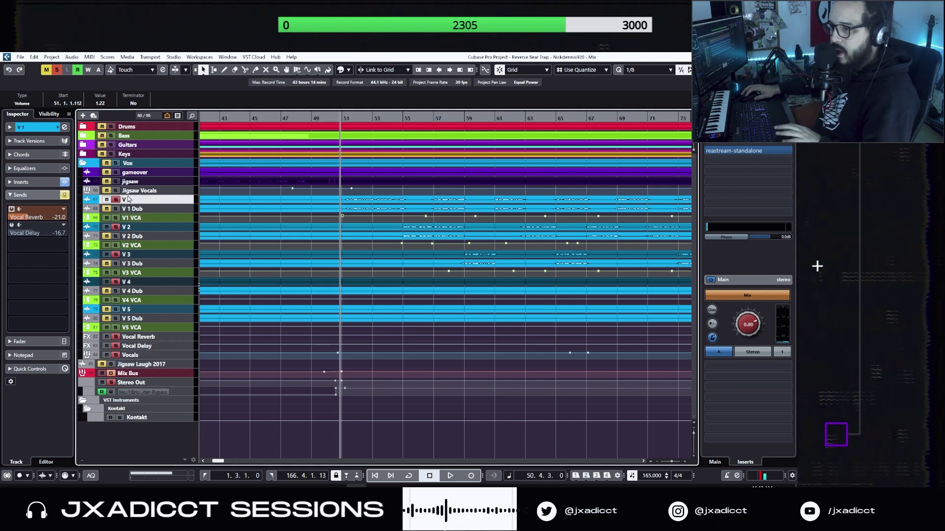
# Open RoomWorks SE on the Vocal Reverb track and play the soloed vocal from just before bar 51, toggling the reverb's bypass to compare
pyautogui.click(17, 218)
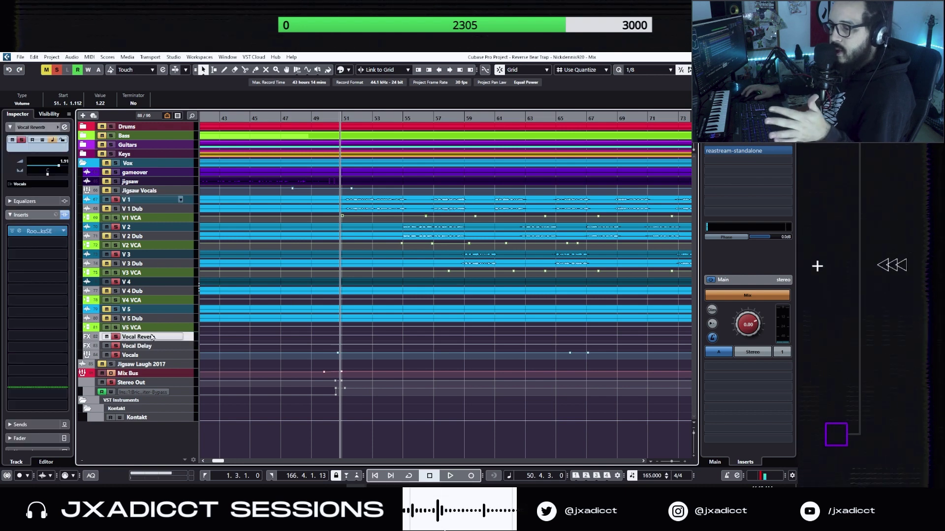
pyautogui.click(20, 232)
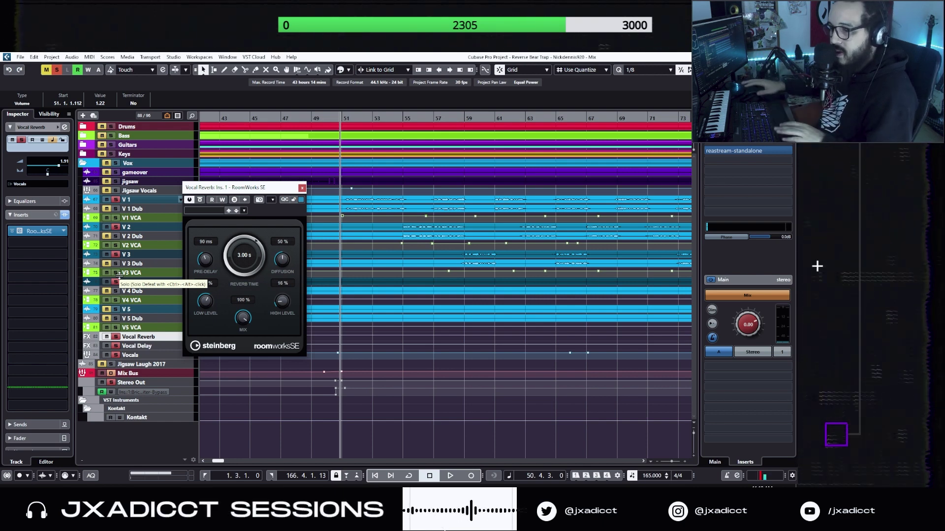
pyautogui.press('space')
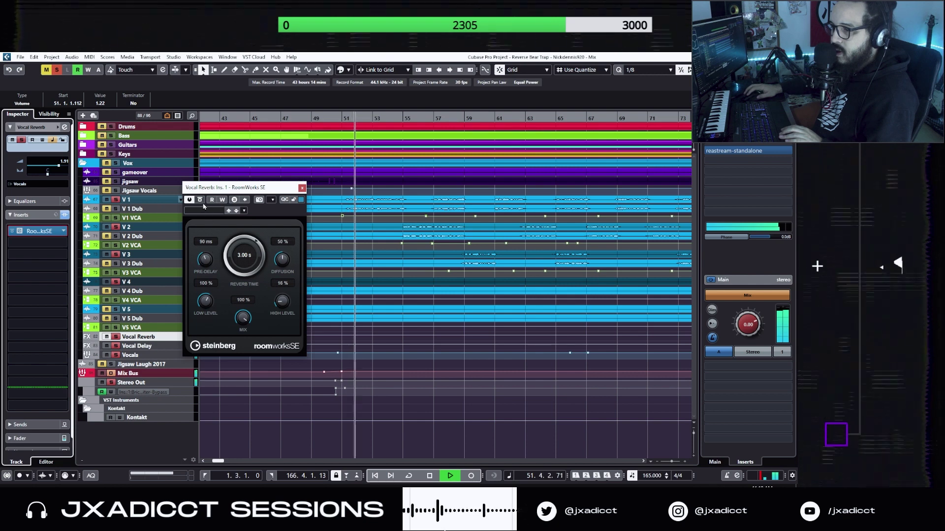
pyautogui.click(200, 200)
pyautogui.click(200, 200)
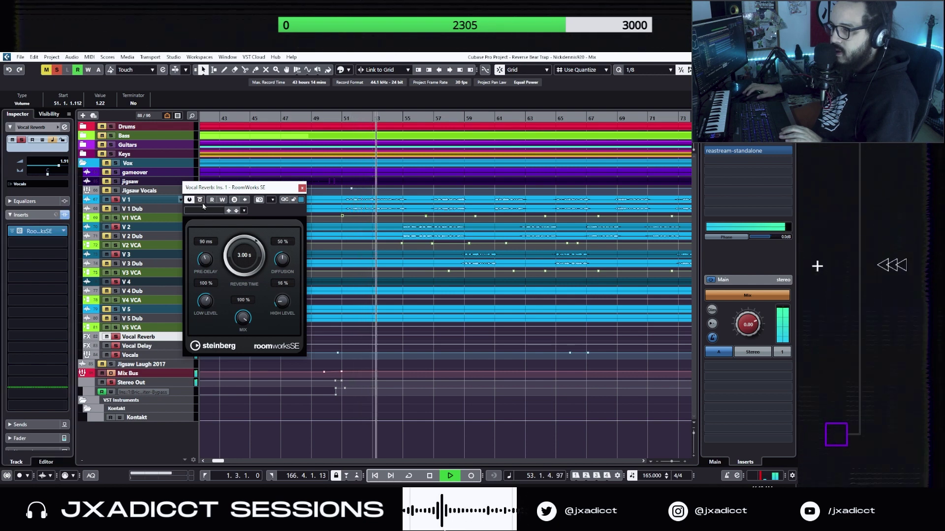
pyautogui.press('space')
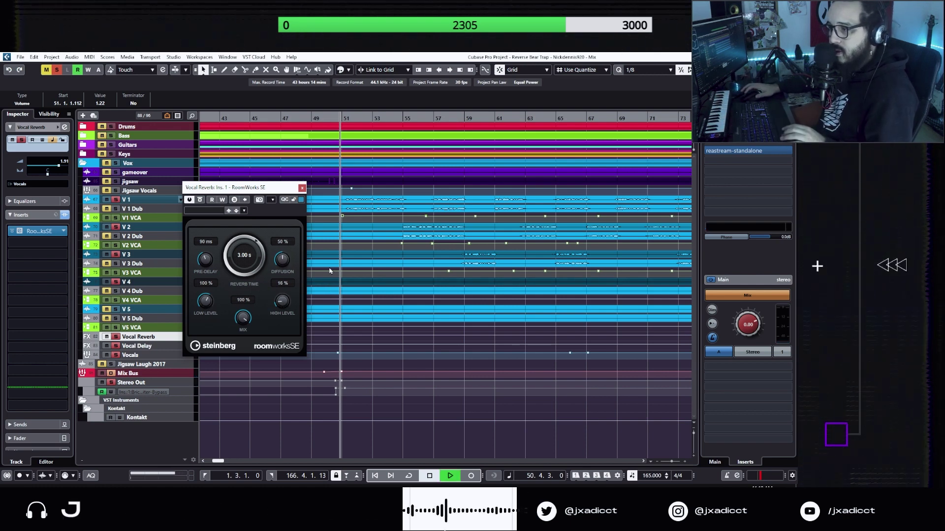
pyautogui.press('space')
pyautogui.press('space')
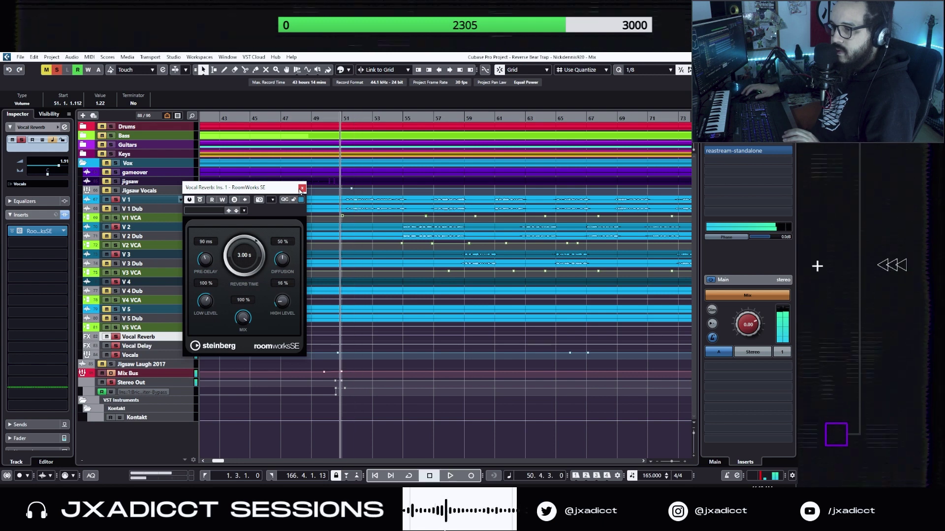
pyautogui.click(301, 189)
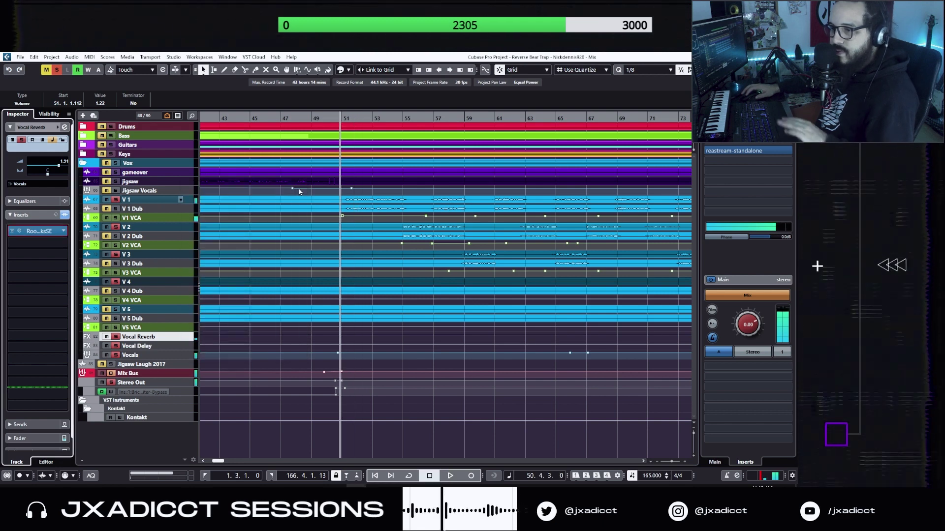
# Activate V 1's Vocal Delay send and play the vocal while reviewing the Vocal Delay track's PingPongDelay and sends
pyautogui.click(147, 200)
pyautogui.click(12, 226)
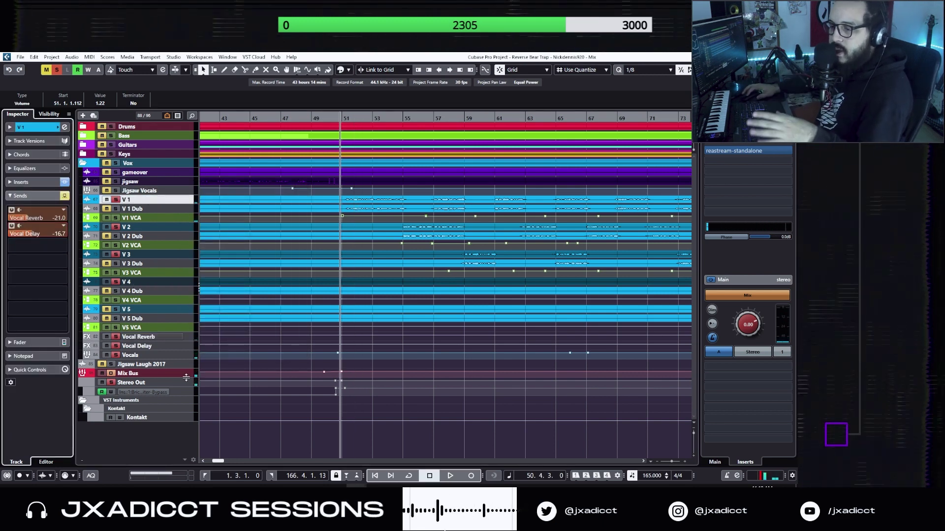
pyautogui.click(161, 348)
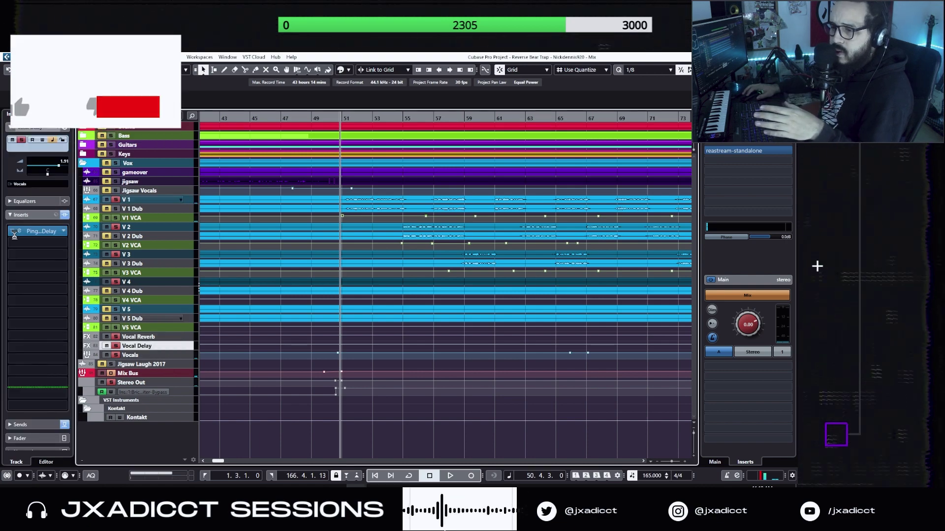
pyautogui.click(20, 232)
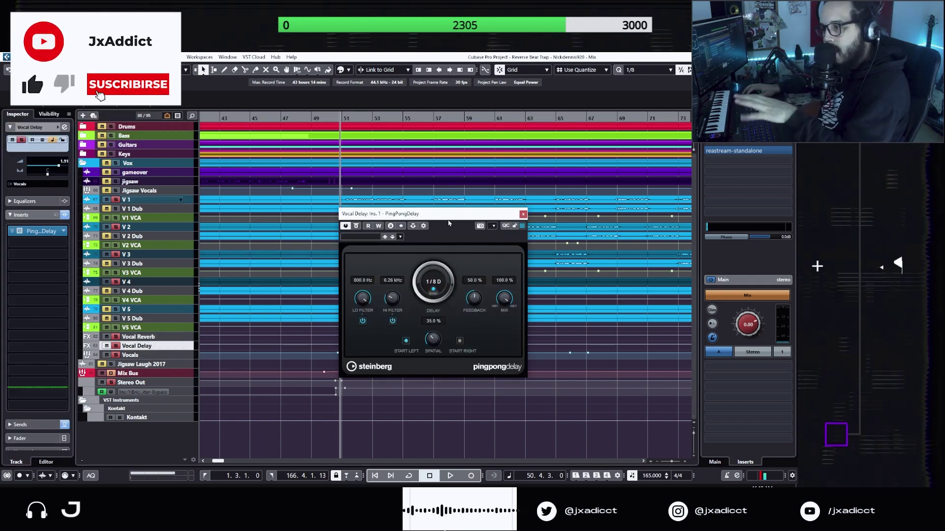
pyautogui.moveTo(393, 213); pyautogui.dragTo(308, 199)
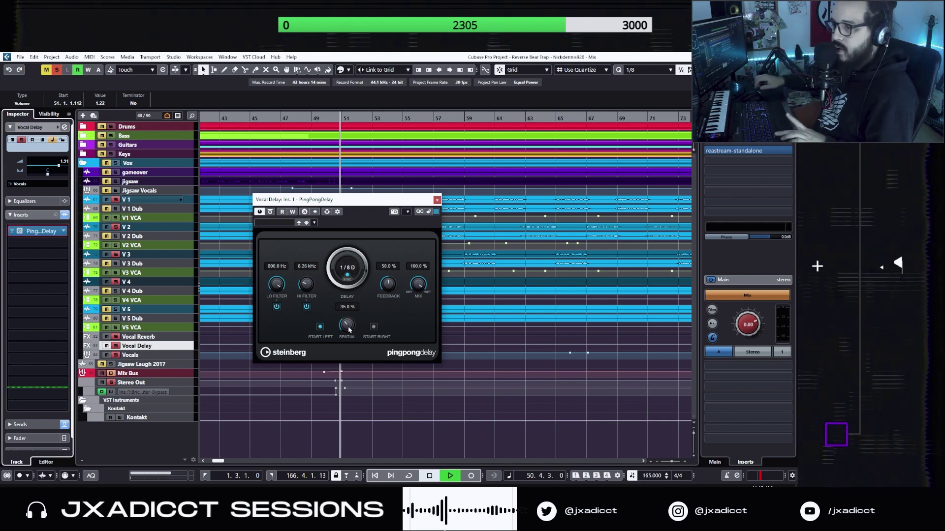
pyautogui.press('space')
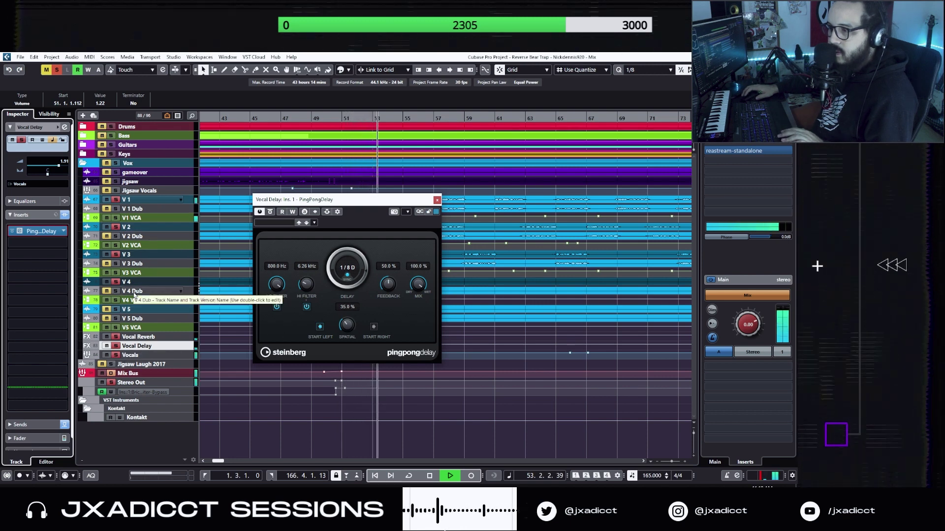
pyautogui.press('space')
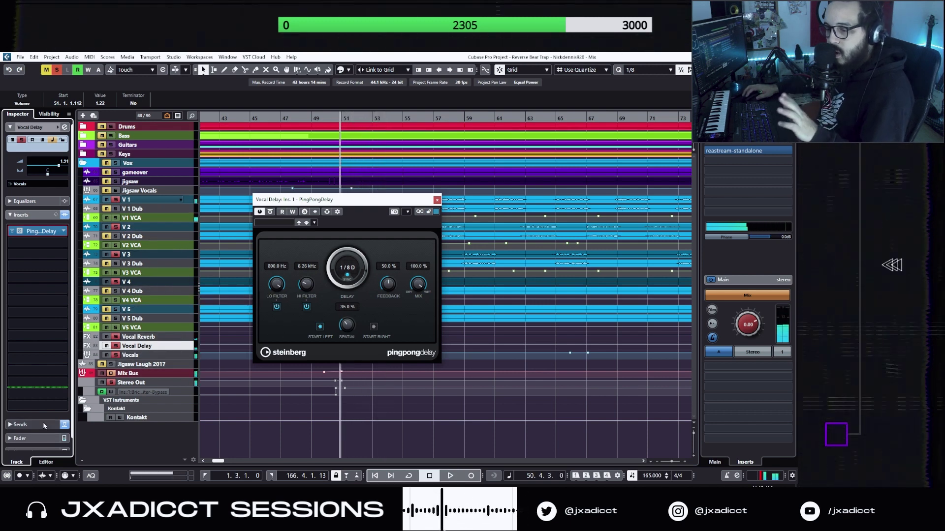
pyautogui.click(25, 424)
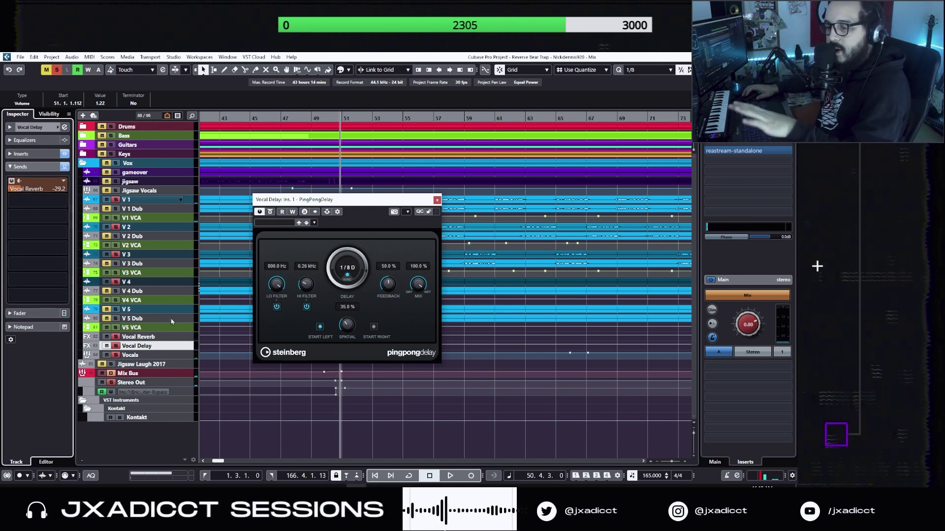
# Clear all active solos and compare the sends of V 1 and V 1 Dub
pyautogui.click(58, 70)
pyautogui.click(166, 199)
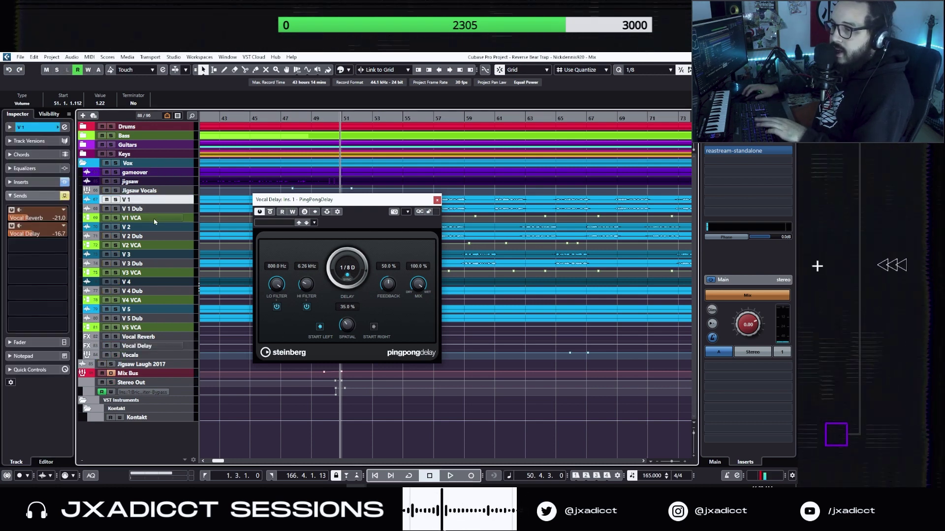
pyautogui.click(140, 209)
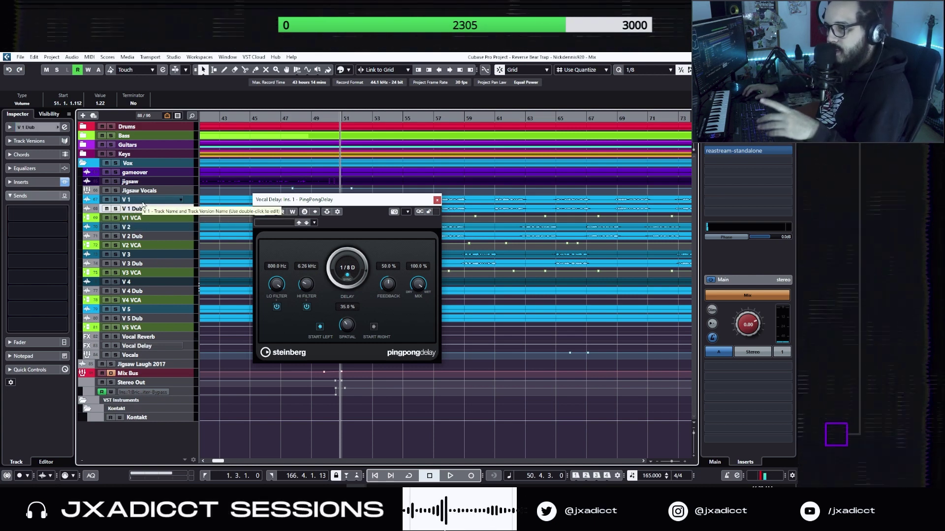
pyautogui.click(143, 202)
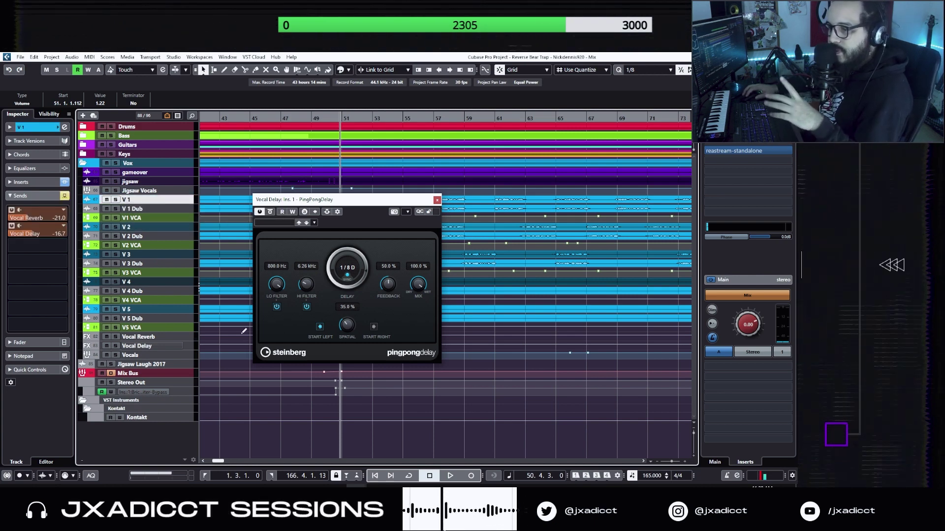
# Open the Frequency EQ on the Vocals track, reset its output peak reading and examine the spectrum during full-mix playback
pyautogui.click(140, 358)
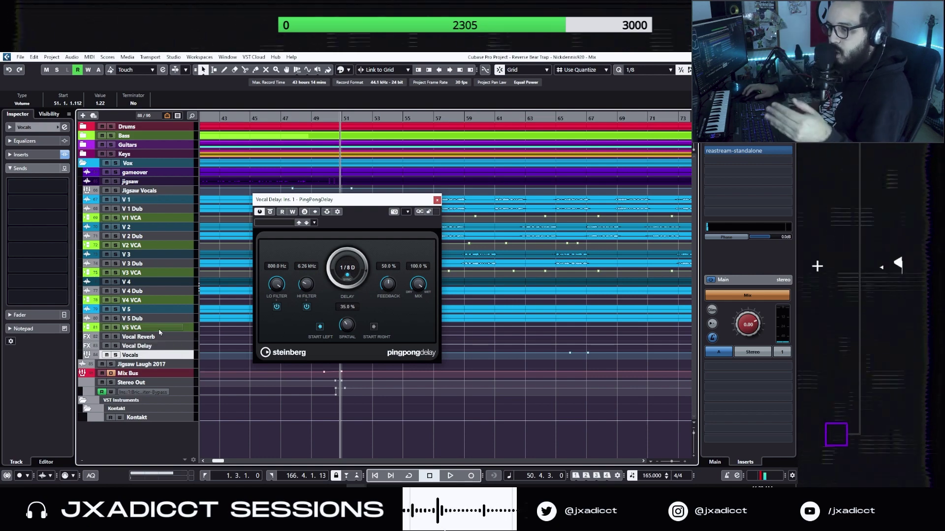
pyautogui.click(28, 154)
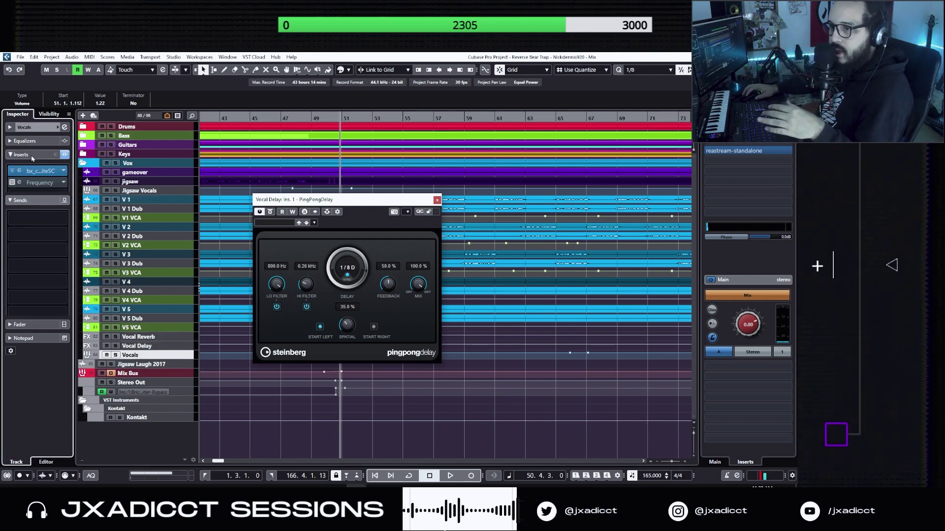
pyautogui.click(19, 183)
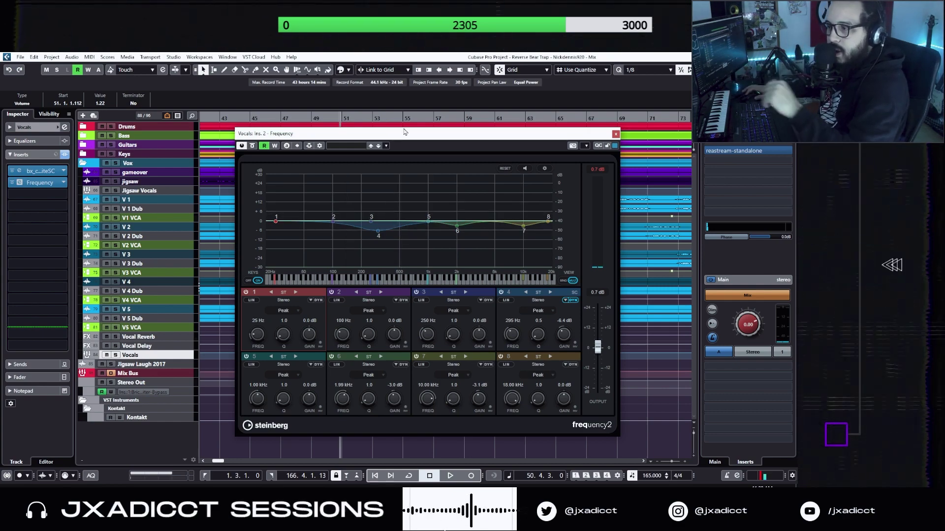
pyautogui.moveTo(406, 140); pyautogui.dragTo(422, 191)
pyautogui.click(437, 200)
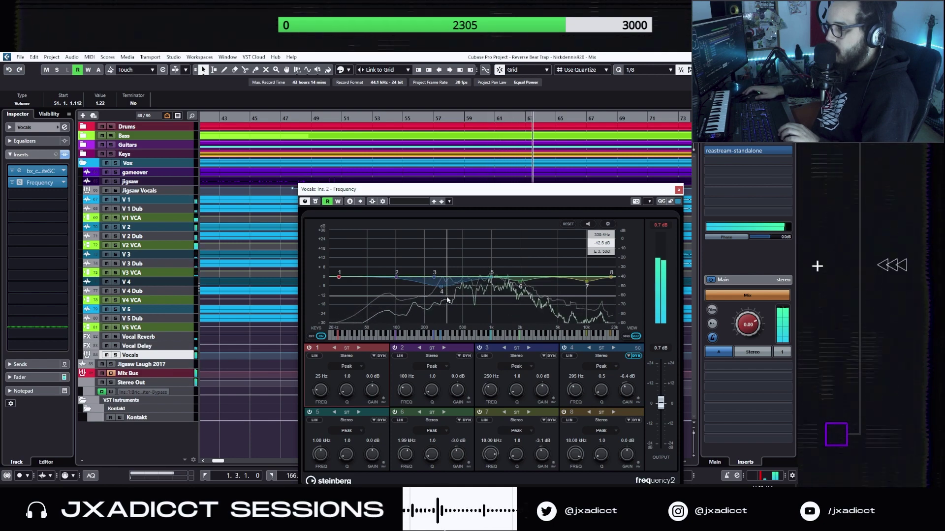
pyautogui.click(660, 225)
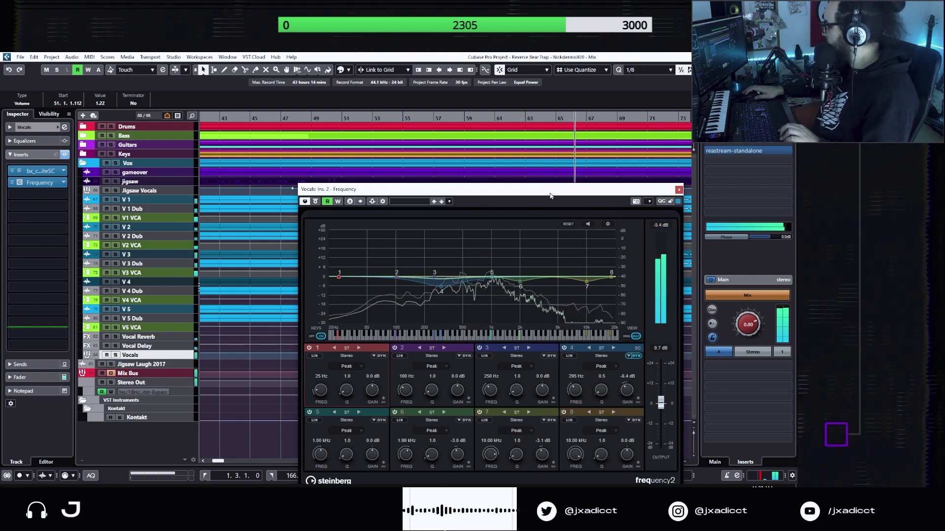
pyautogui.moveTo(537, 194); pyautogui.dragTo(494, 181)
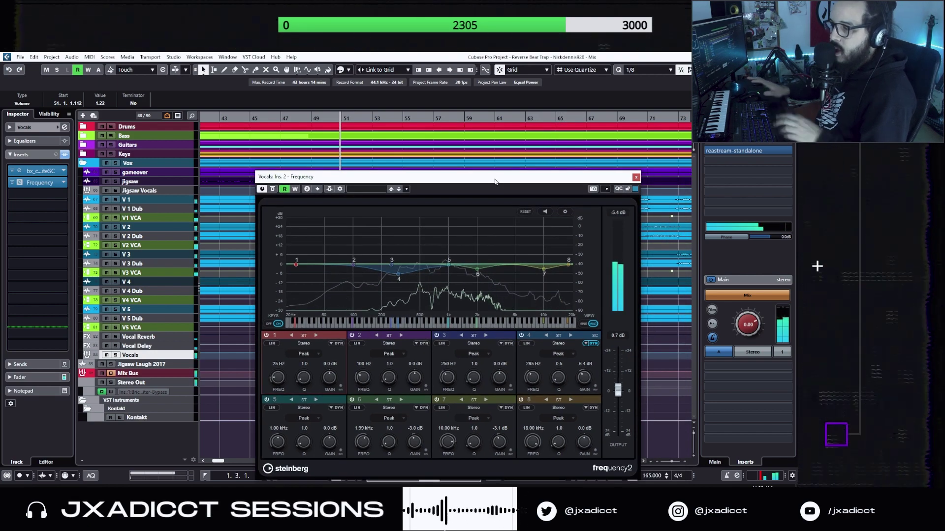